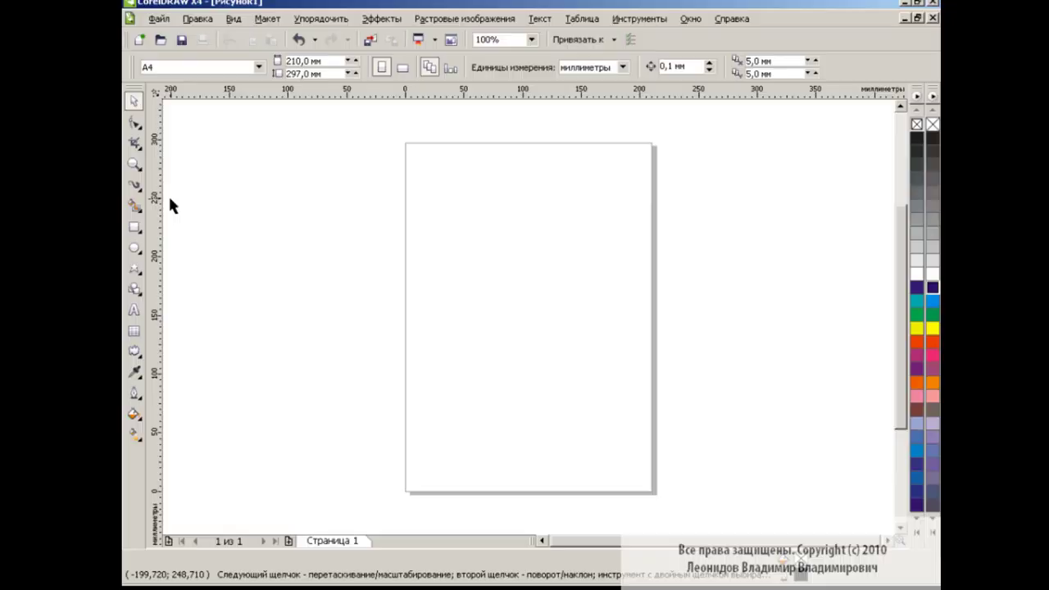
# Expand the Curve tool flyout to show its drawing modes on the blank A4 page
pyautogui.click(133, 185)
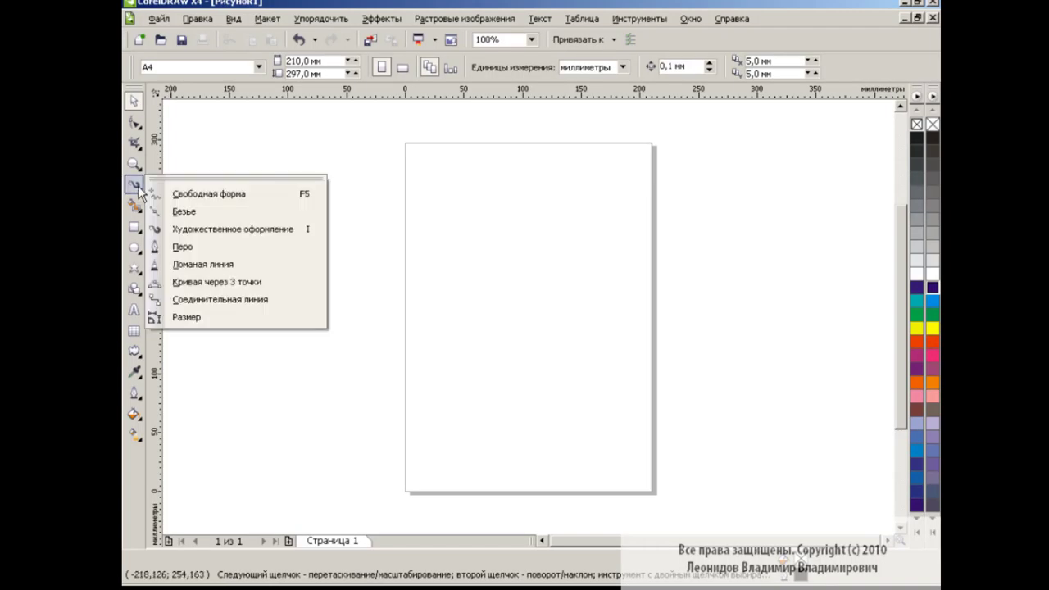
pyautogui.click(212, 229)
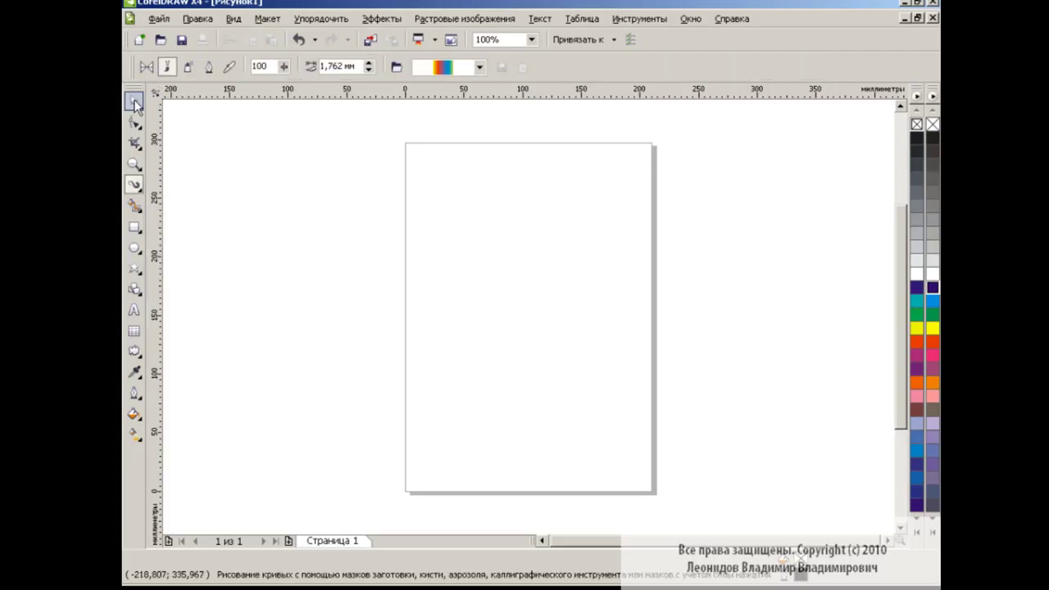
pyautogui.click(133, 100)
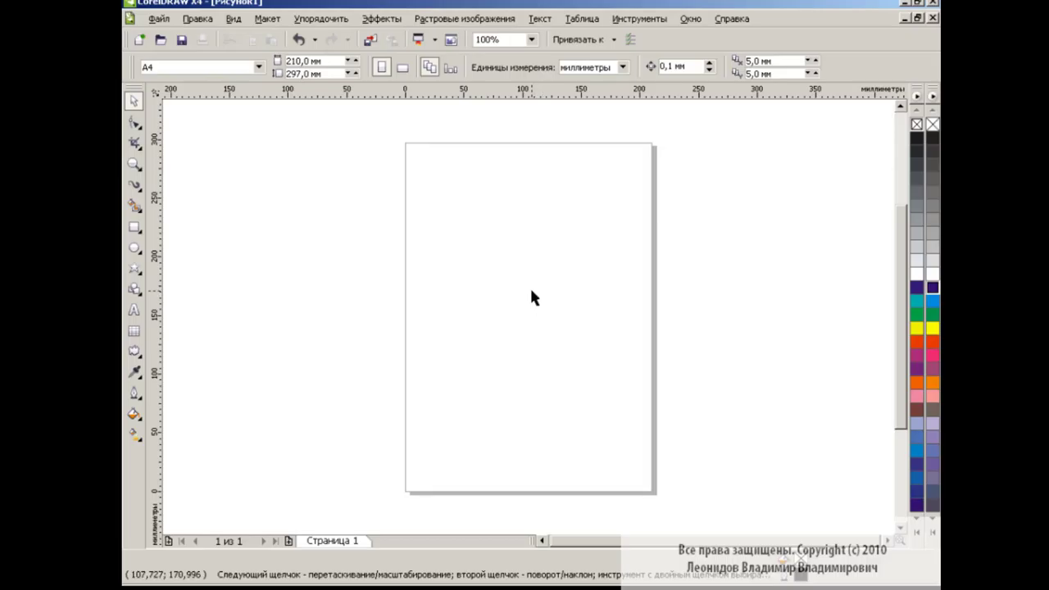
# Draw a tall narrow rectangle and give it a random Zipper distortion with amplitude 37
pyautogui.click(133, 227)
pyautogui.moveTo(507, 167); pyautogui.dragTo(543, 488)
pyautogui.click(133, 350)
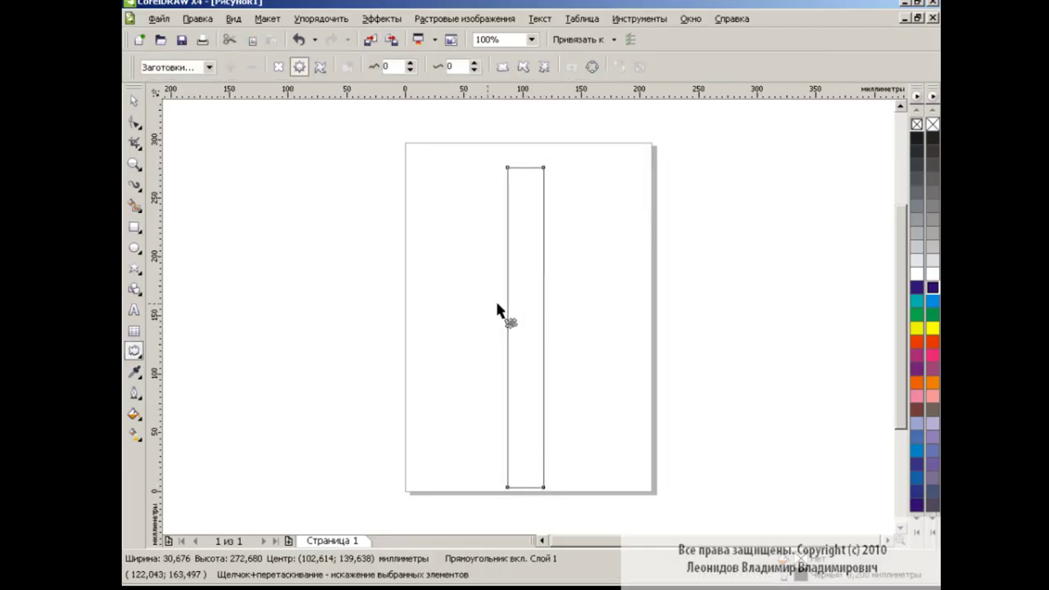
pyautogui.moveTo(525, 306); pyautogui.dragTo(546, 308)
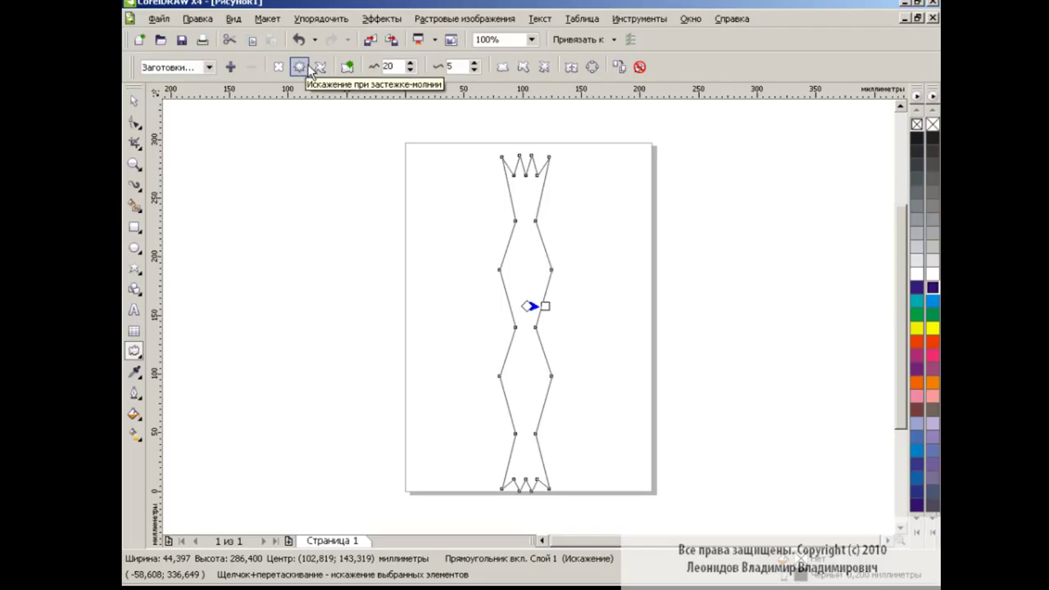
pyautogui.click(501, 72)
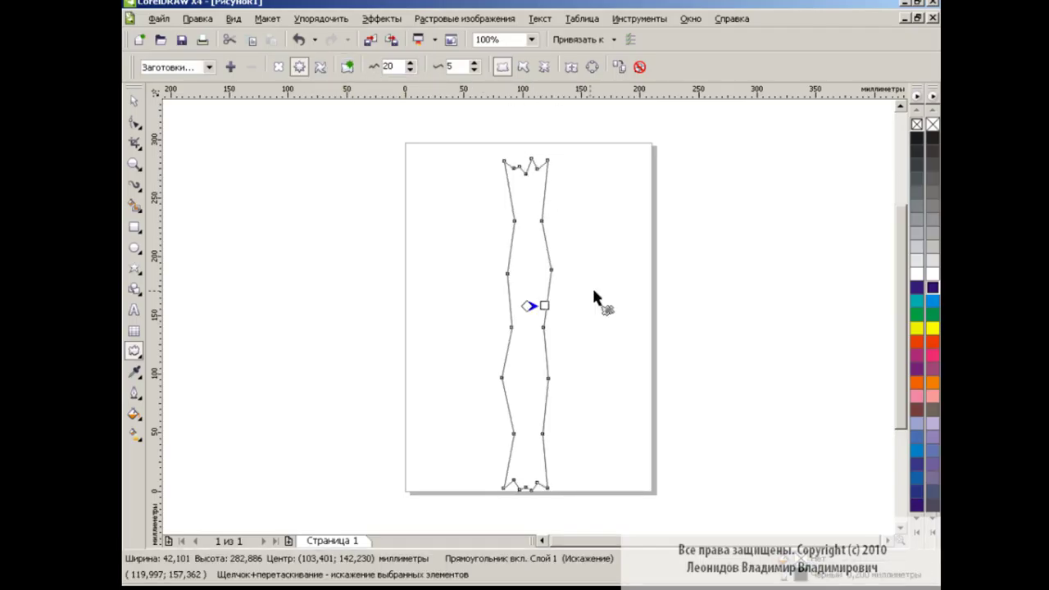
pyautogui.moveTo(544, 305); pyautogui.dragTo(561, 304)
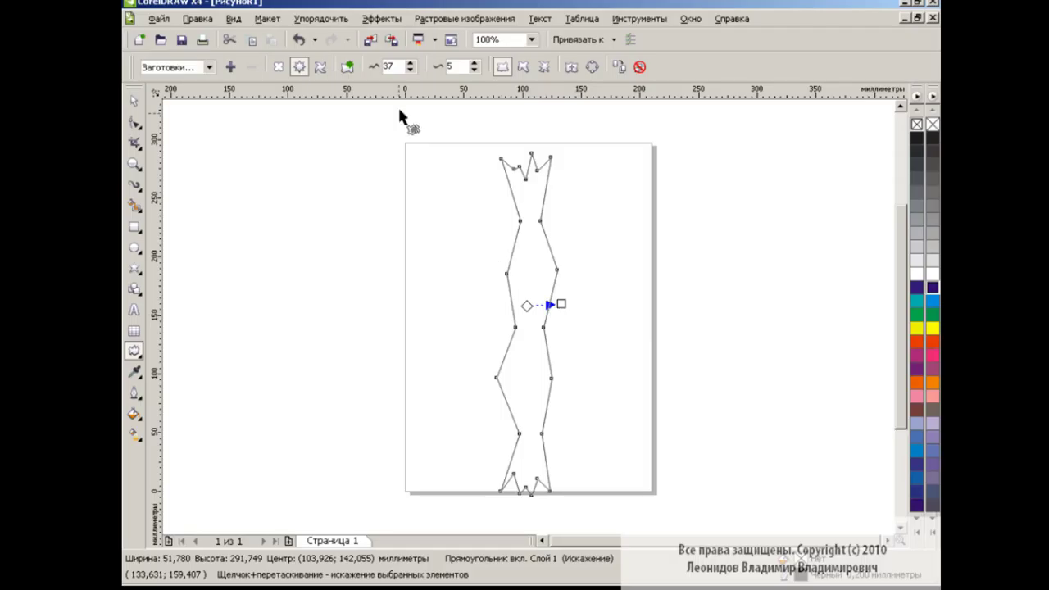
# Layer a second zipper distortion onto the shape at amplitude 25
pyautogui.click(348, 68)
pyautogui.moveTo(535, 280); pyautogui.dragTo(554, 293)
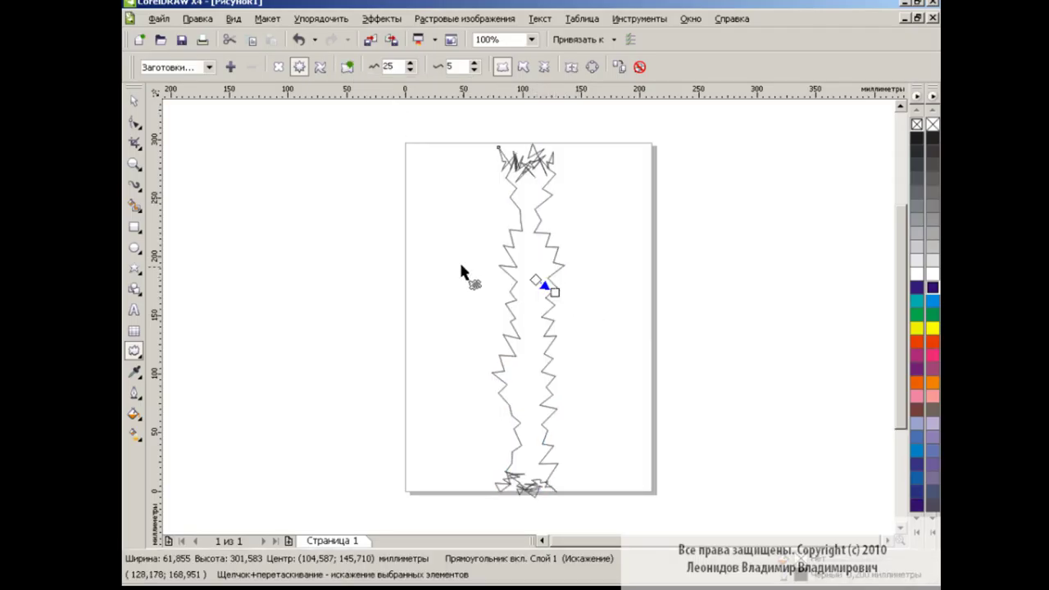
pyautogui.click(136, 101)
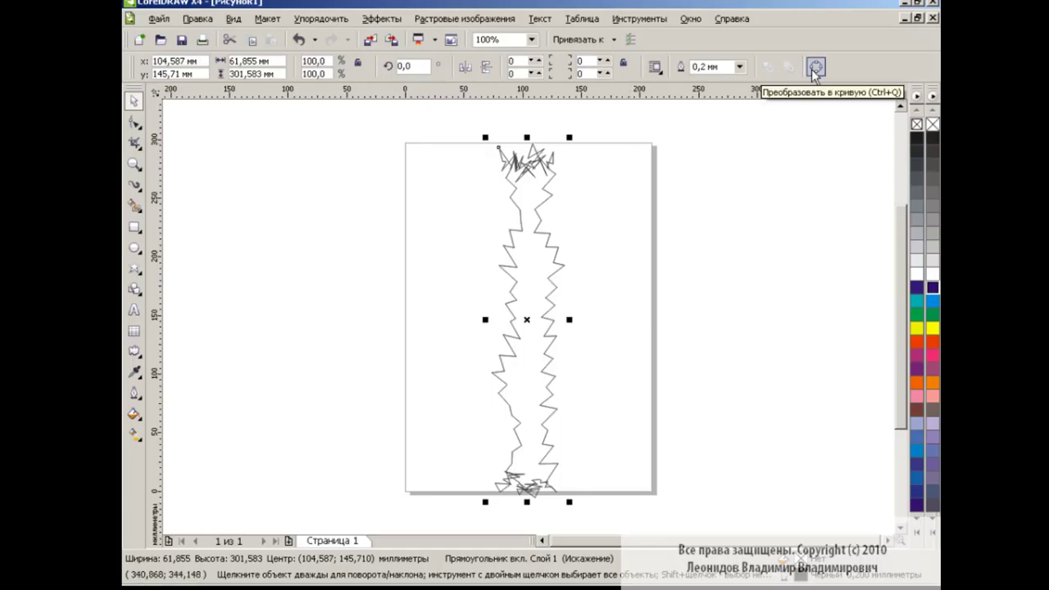
# Convert the shape to curves and replace its tangled top nodes with one smooth curve
pyautogui.click(813, 69)
pyautogui.press('F10')
pyautogui.moveTo(461, 122); pyautogui.dragTo(574, 173)
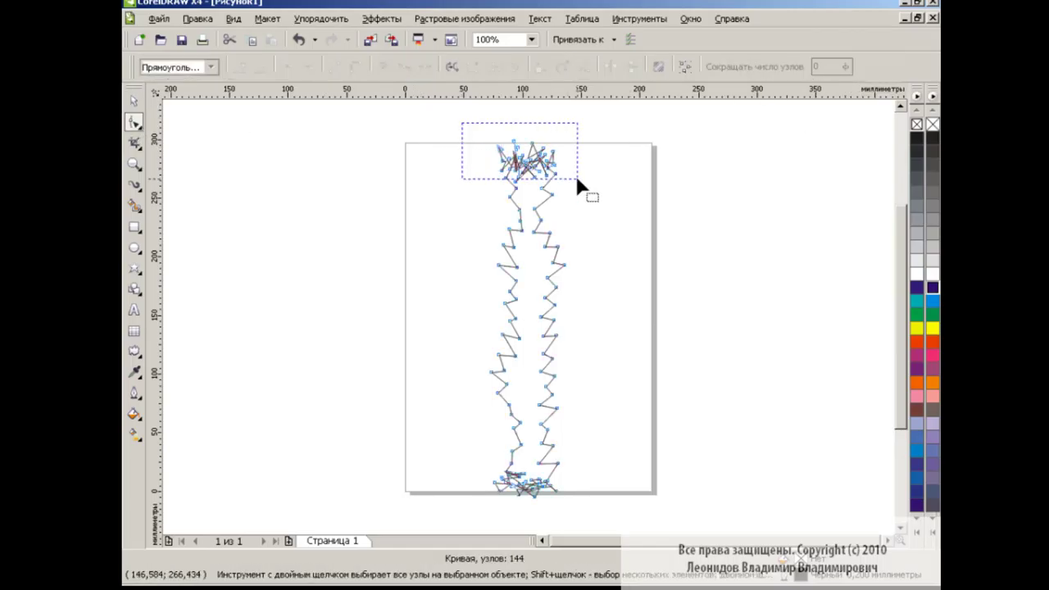
pyautogui.press('Delete')
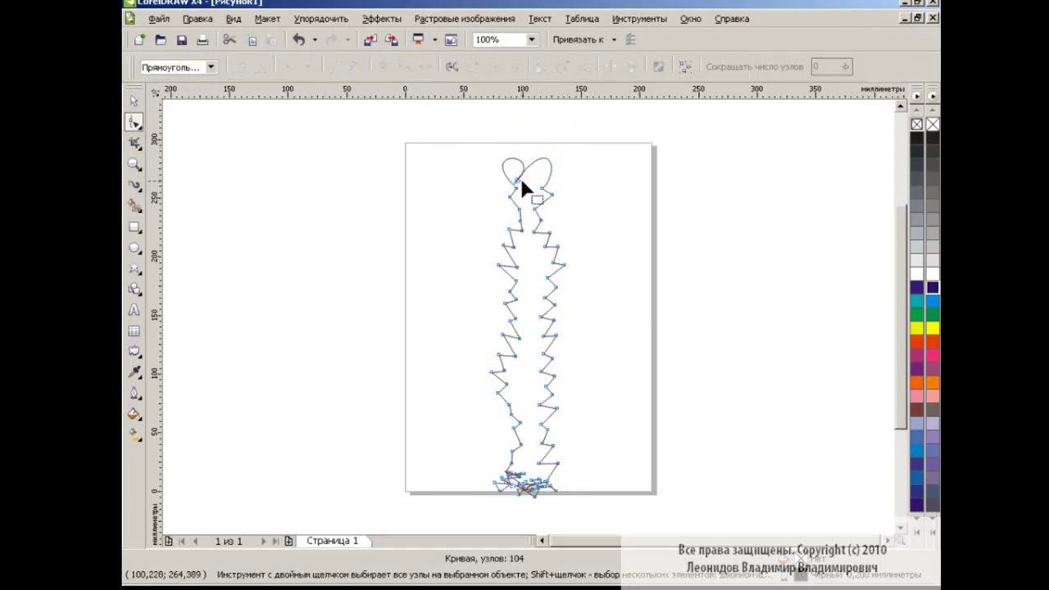
pyautogui.click(524, 164)
pyautogui.moveTo(524, 164)
pyautogui.mouseDown()
pyautogui.moveTo(554, 131)
pyautogui.moveTo(550, 169)
pyautogui.moveTo(514, 156)
pyautogui.moveTo(527, 164)
pyautogui.moveTo(527, 145)
pyautogui.moveTo(478, 155)
pyautogui.moveTo(503, 164)
pyautogui.moveTo(530, 148)
pyautogui.moveTo(562, 154)
pyautogui.mouseUp()
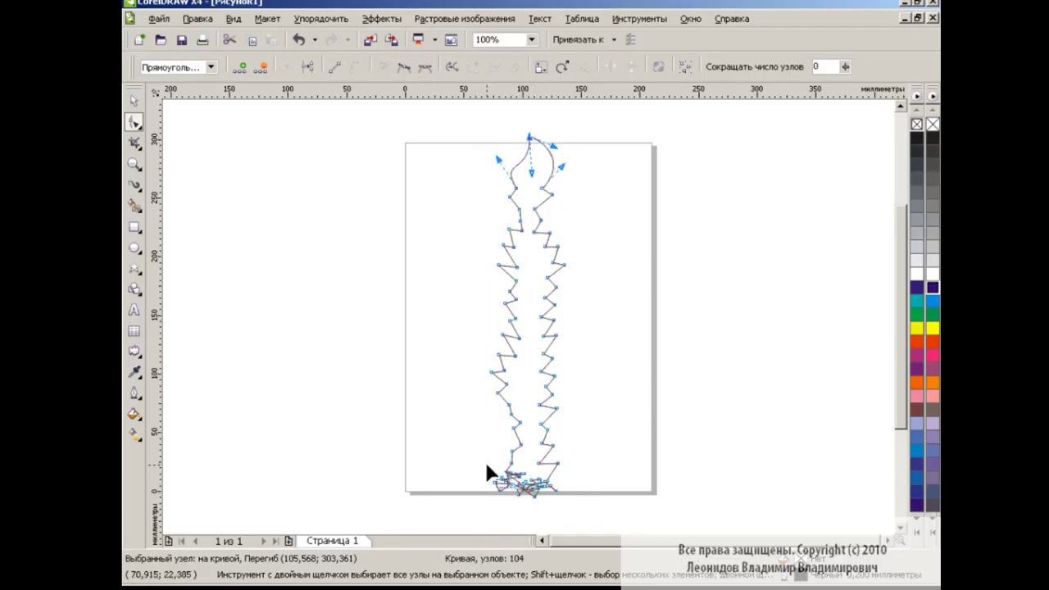
# Delete the tangled node cluster at the bottom of the shape
pyautogui.moveTo(487, 467); pyautogui.dragTo(589, 504)
pyautogui.press('Delete')
pyautogui.click(557, 464)
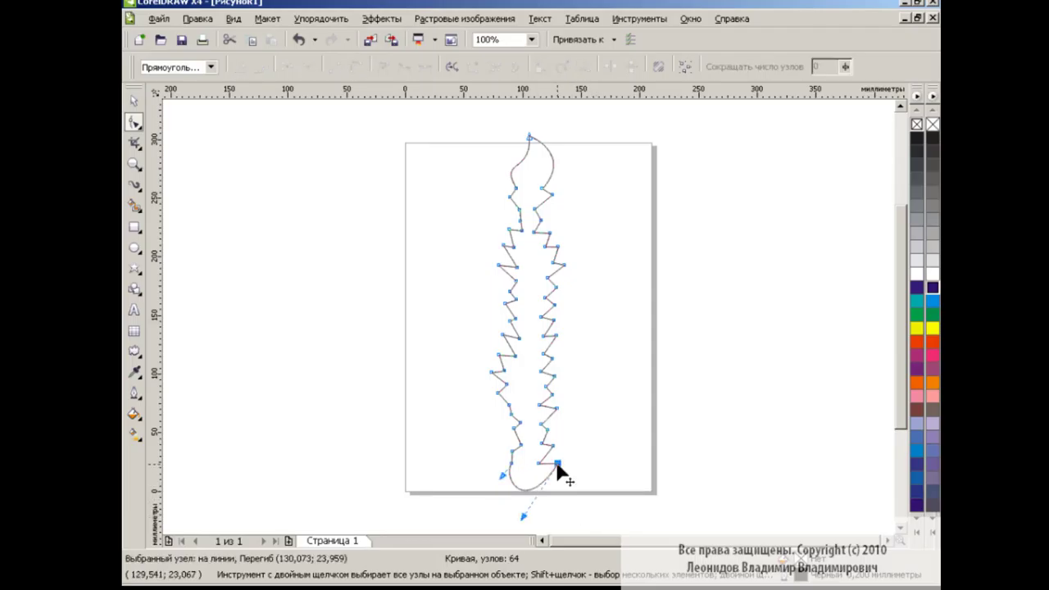
# Drag the bottom nodes and handles down into two narrow prongs below the page
pyautogui.moveTo(557, 464)
pyautogui.mouseDown()
pyautogui.moveTo(537, 493)
pyautogui.moveTo(533, 481)
pyautogui.mouseUp()
pyautogui.scroll(-1, 901, 402)
pyautogui.moveTo(503, 446)
pyautogui.mouseDown()
pyautogui.moveTo(487, 491)
pyautogui.moveTo(551, 460)
pyautogui.moveTo(506, 465)
pyautogui.mouseUp()
pyautogui.moveTo(482, 509); pyautogui.dragTo(522, 428)
pyautogui.moveTo(507, 464); pyautogui.dragTo(506, 492)
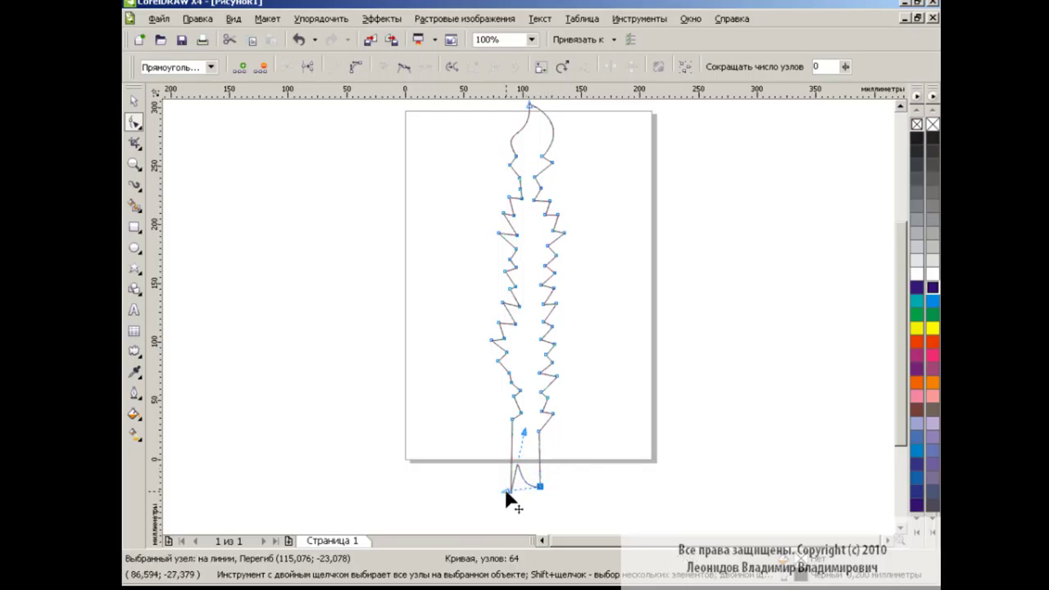
pyautogui.click(510, 492)
pyautogui.moveTo(524, 430); pyautogui.dragTo(530, 407)
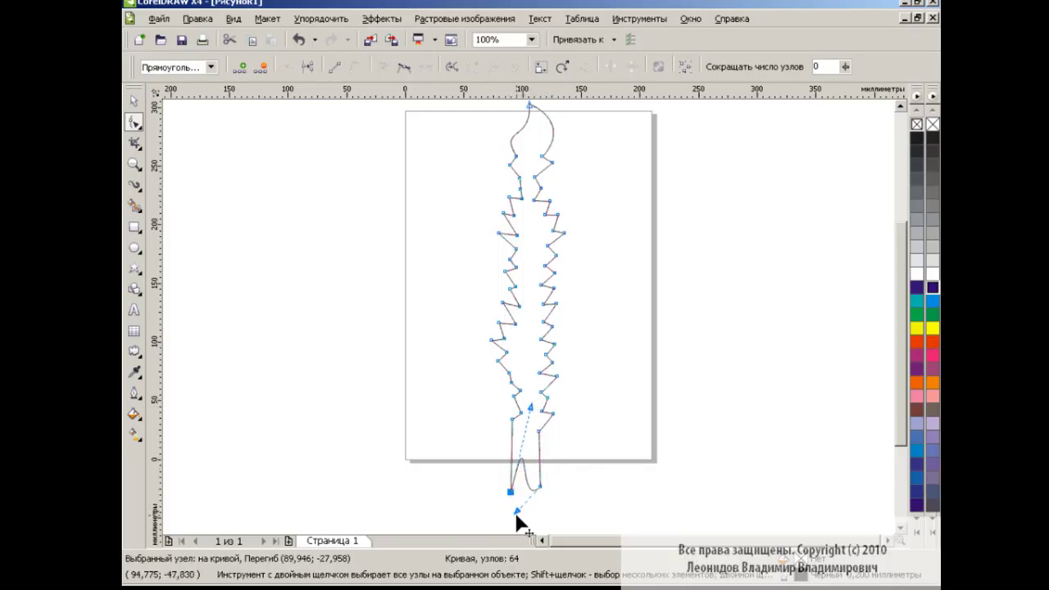
pyautogui.moveTo(539, 486); pyautogui.dragTo(538, 495)
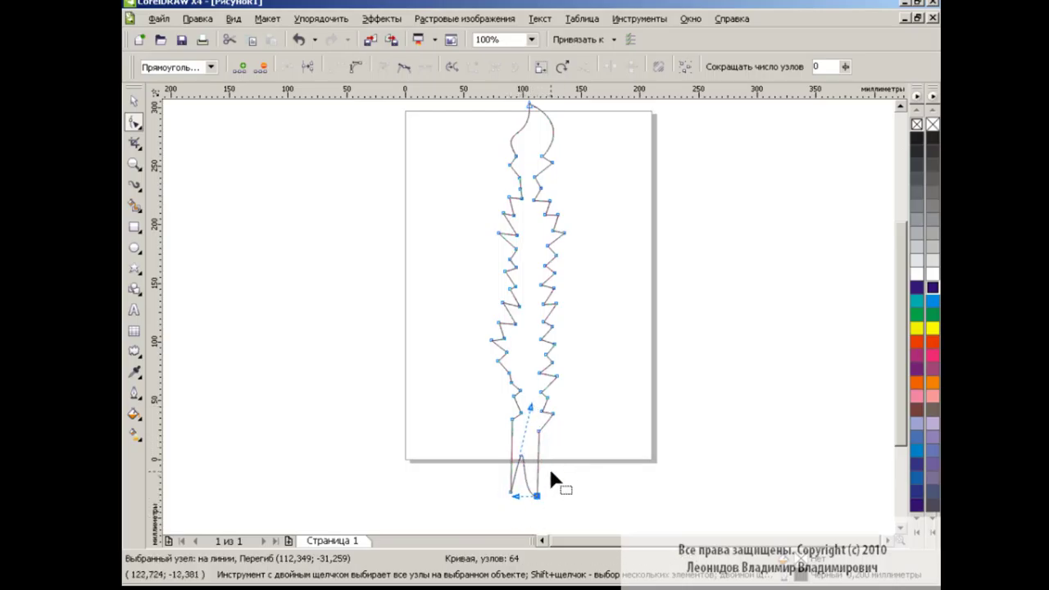
# Convert the selected zigzag segments from lines to curves and deselect the nodes
pyautogui.moveTo(457, 131); pyautogui.dragTo(620, 518)
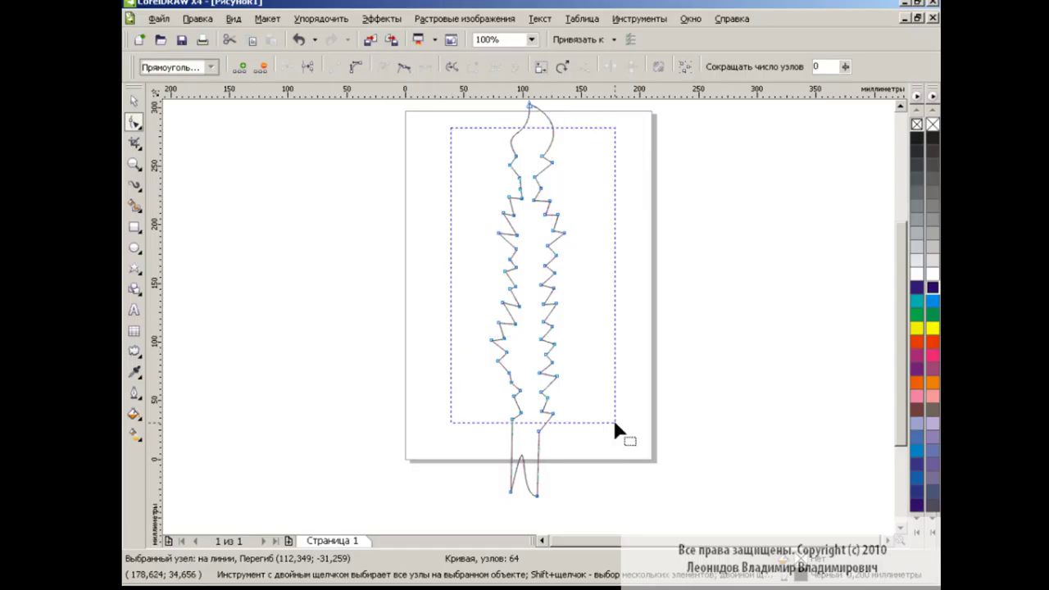
pyautogui.click(355, 68)
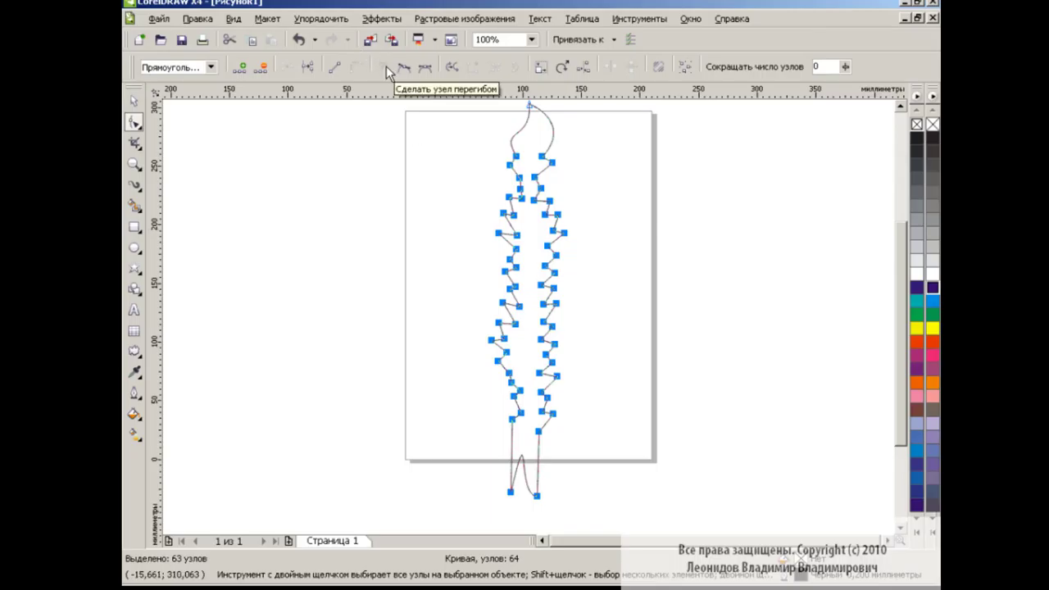
pyautogui.click(463, 221)
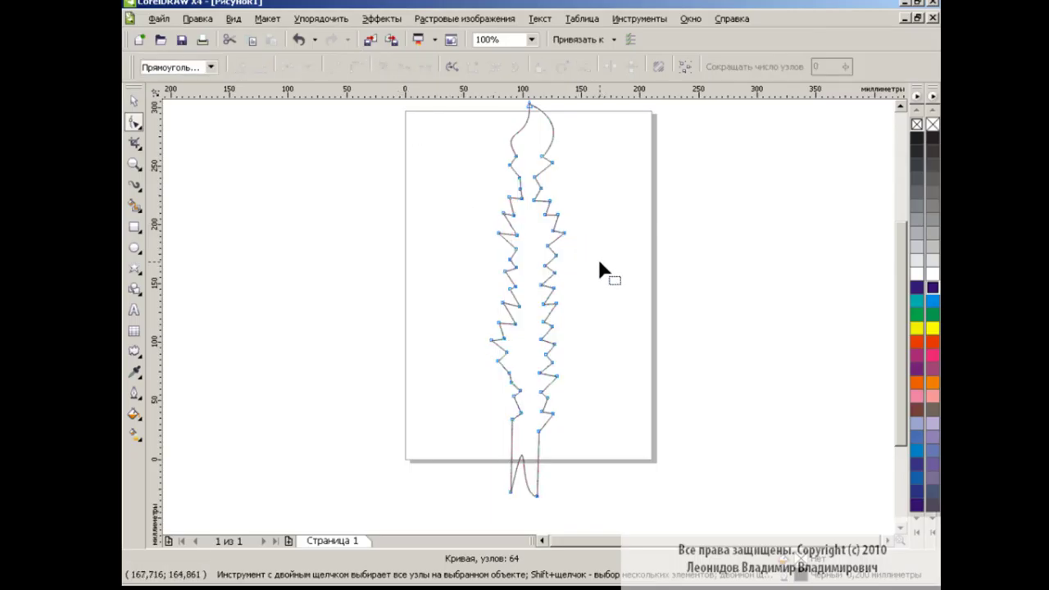
pyautogui.click(531, 41)
# At 200% zoom, curl the upper right zigzag segments into long flame tongues
pyautogui.click(514, 158)
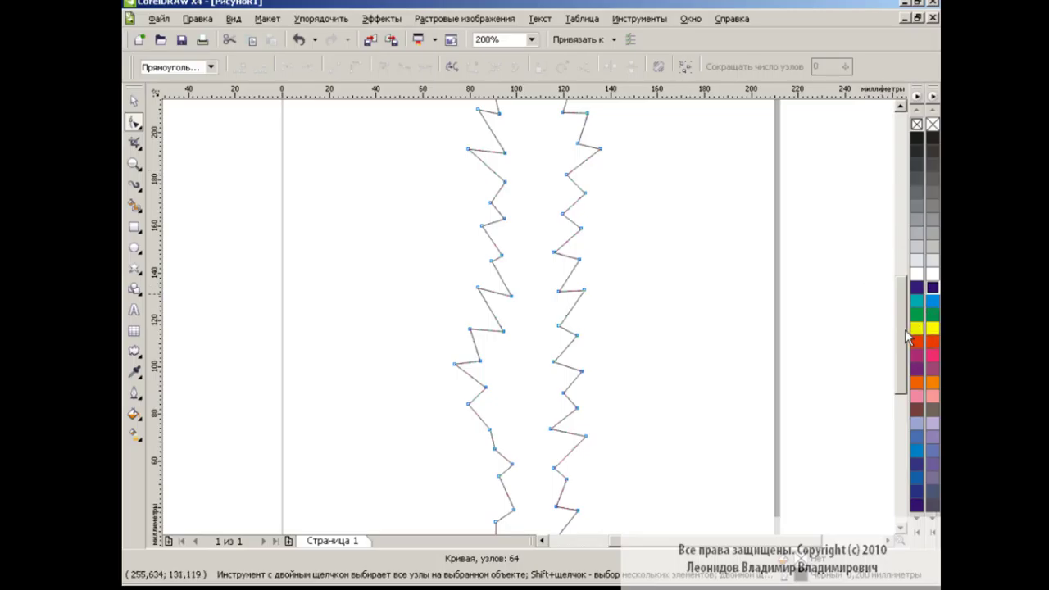
pyautogui.moveTo(907, 336); pyautogui.dragTo(893, 297)
pyautogui.moveTo(575, 159)
pyautogui.mouseDown()
pyautogui.moveTo(609, 210)
pyautogui.moveTo(600, 220)
pyautogui.mouseUp()
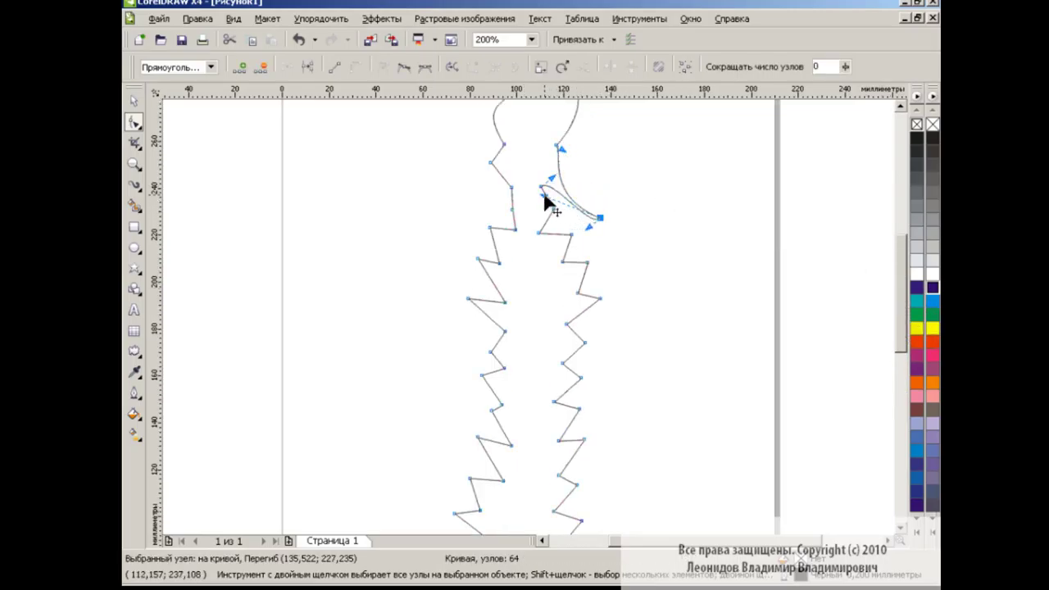
pyautogui.moveTo(545, 199)
pyautogui.mouseDown()
pyautogui.moveTo(550, 190)
pyautogui.moveTo(624, 262)
pyautogui.moveTo(580, 231)
pyautogui.mouseUp()
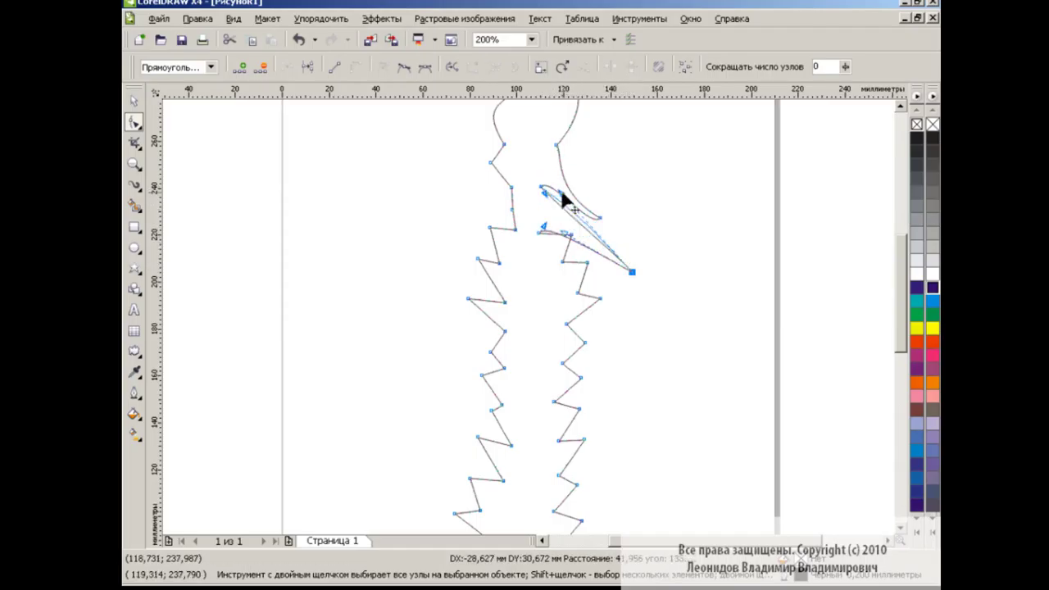
pyautogui.moveTo(579, 232)
pyautogui.mouseDown()
pyautogui.moveTo(566, 238)
pyautogui.moveTo(554, 200)
pyautogui.moveTo(451, 227)
pyautogui.moveTo(477, 202)
pyautogui.moveTo(477, 248)
pyautogui.moveTo(494, 175)
pyautogui.moveTo(473, 181)
pyautogui.moveTo(543, 130)
pyautogui.moveTo(472, 178)
pyautogui.mouseUp()
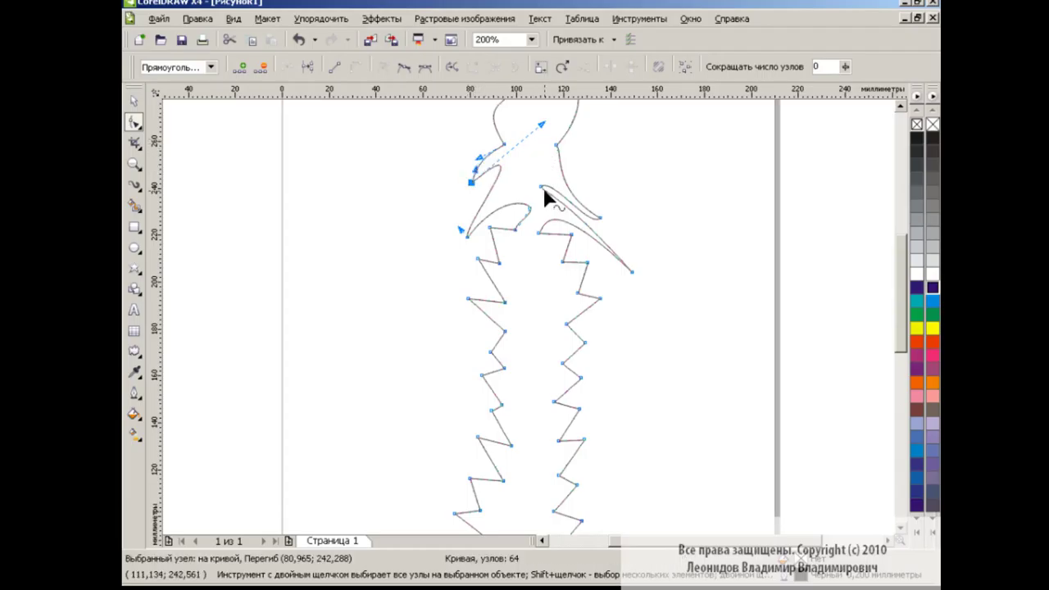
# Curl the upper left zigzag nodes outward into a matching flame tongue
pyautogui.moveTo(479, 258)
pyautogui.mouseDown()
pyautogui.moveTo(441, 263)
pyautogui.moveTo(499, 291)
pyautogui.mouseUp()
pyautogui.moveTo(494, 226)
pyautogui.mouseDown()
pyautogui.moveTo(463, 257)
pyautogui.moveTo(514, 233)
pyautogui.moveTo(487, 244)
pyautogui.moveTo(511, 280)
pyautogui.mouseUp()
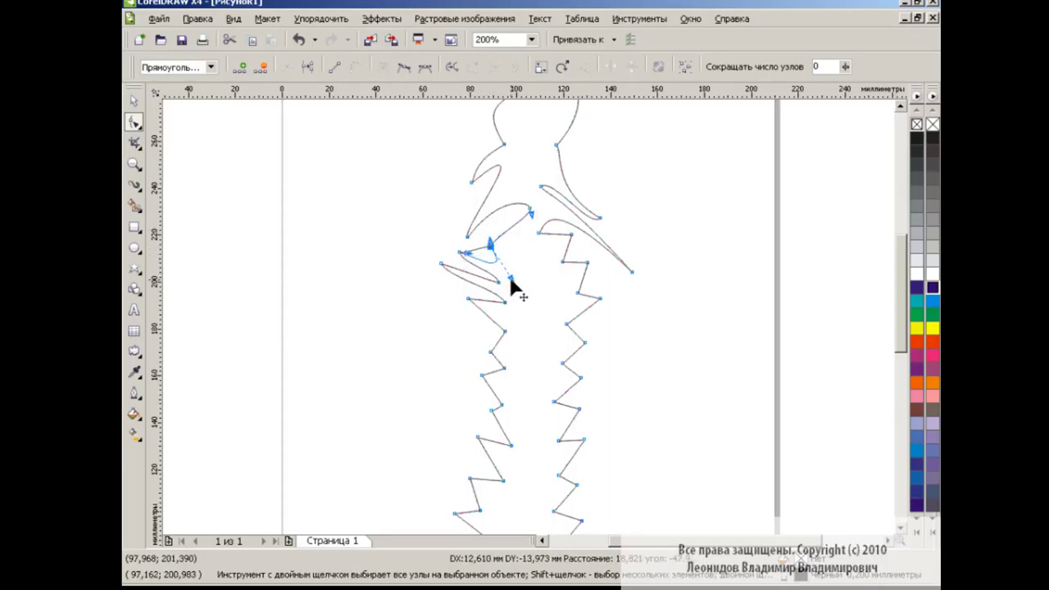
pyautogui.moveTo(489, 242); pyautogui.dragTo(452, 246)
pyautogui.moveTo(533, 215)
pyautogui.mouseDown()
pyautogui.moveTo(519, 235)
pyautogui.moveTo(521, 168)
pyautogui.mouseUp()
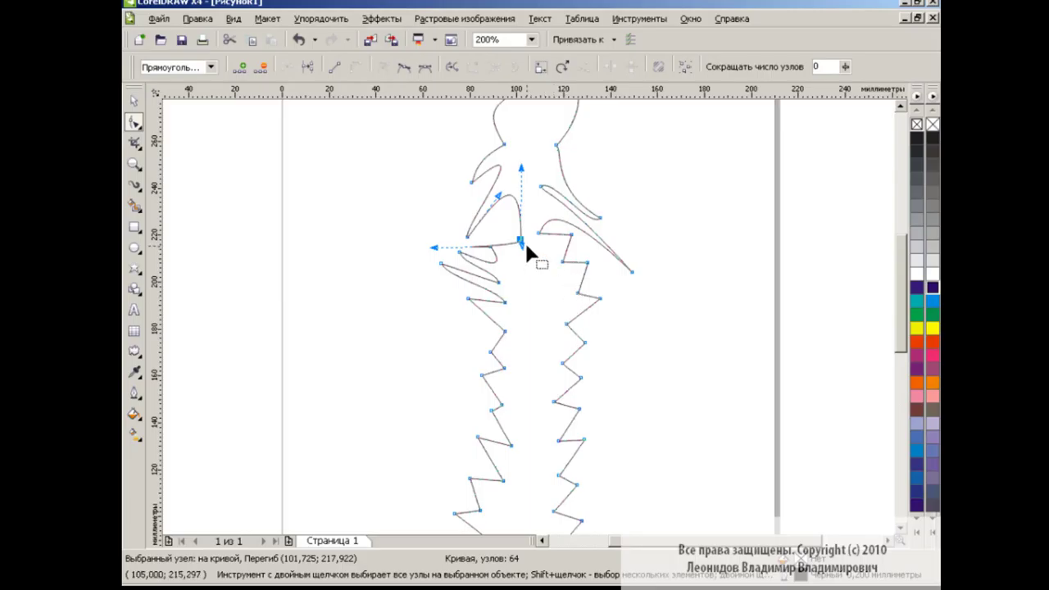
pyautogui.moveTo(520, 240); pyautogui.dragTo(519, 227)
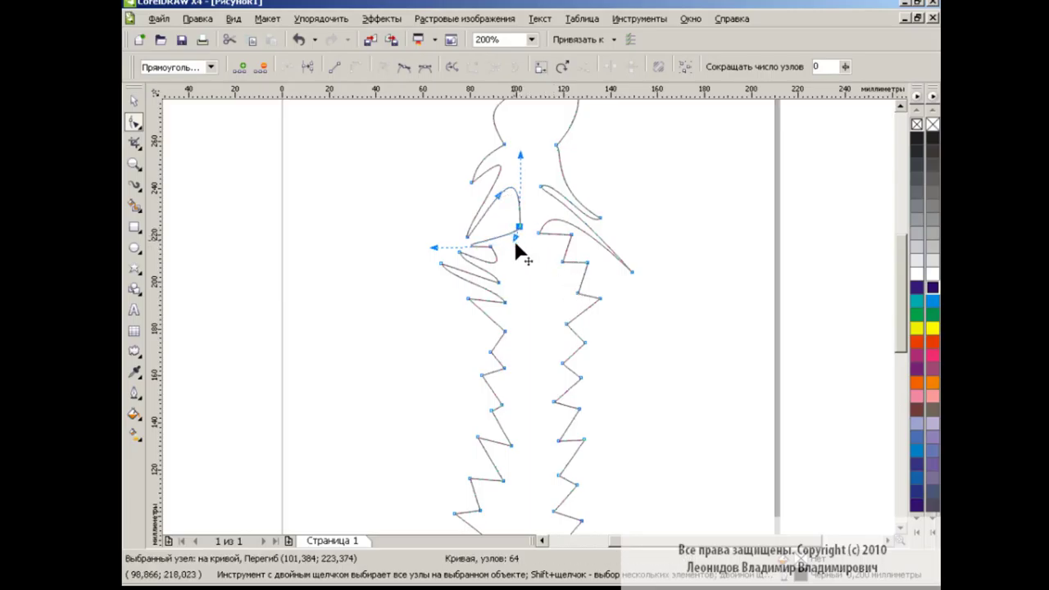
pyautogui.click(652, 298)
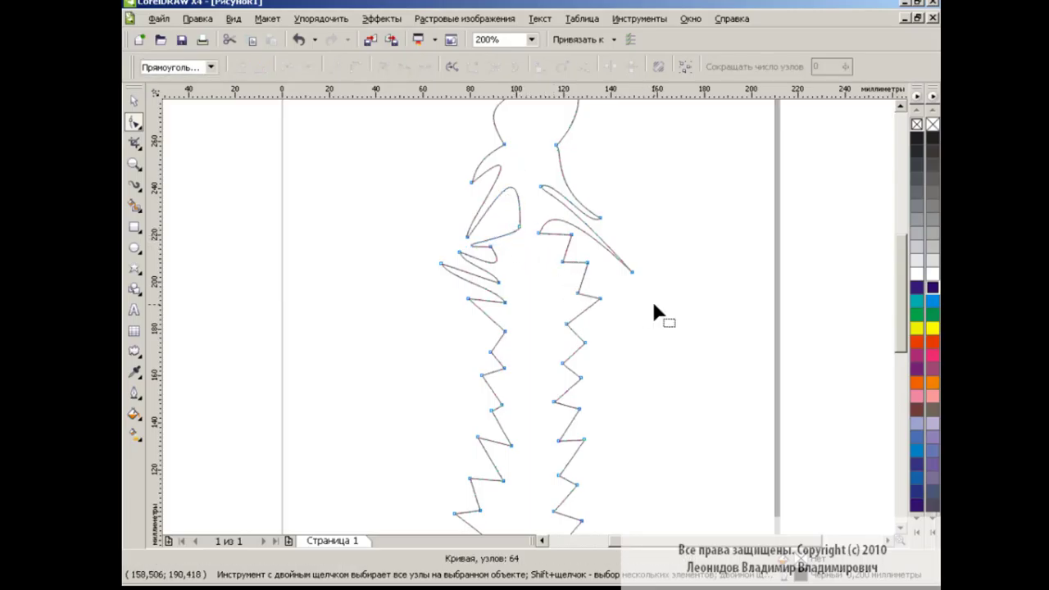
# Bend the mid-height zigzag points on both sides into inward-curling heart-like loops
pyautogui.click(505, 331)
pyautogui.moveTo(505, 331); pyautogui.dragTo(451, 361)
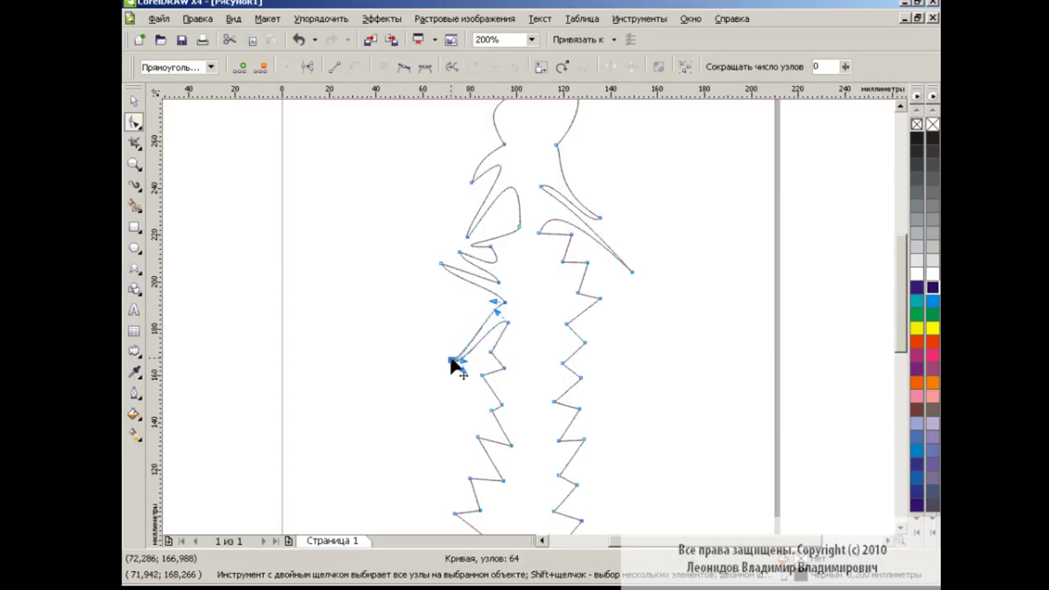
pyautogui.moveTo(600, 298)
pyautogui.mouseDown()
pyautogui.moveTo(611, 361)
pyautogui.moveTo(604, 276)
pyautogui.mouseUp()
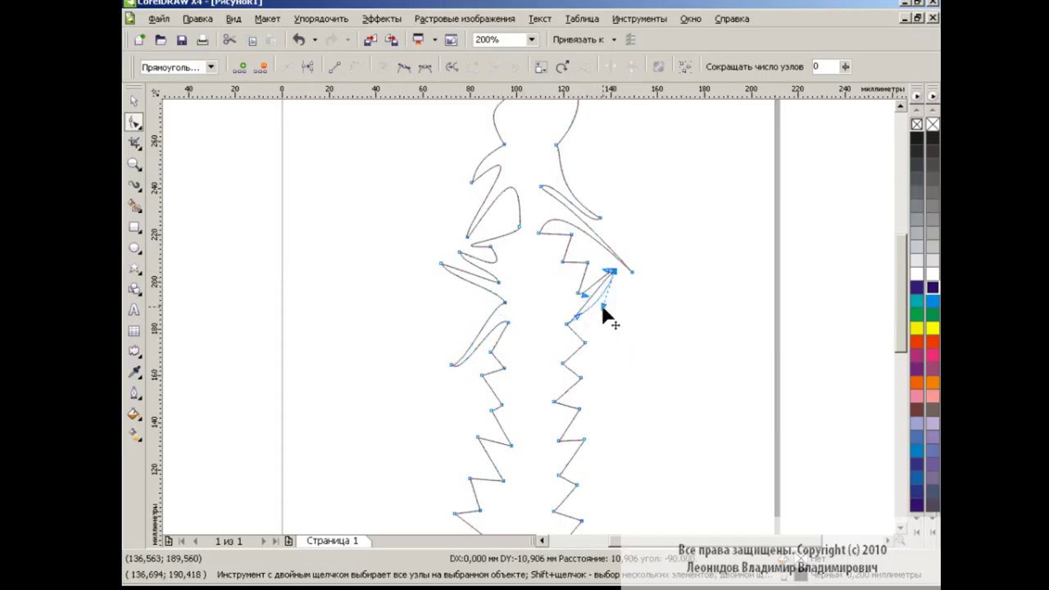
pyautogui.moveTo(604, 279)
pyautogui.mouseDown()
pyautogui.moveTo(578, 292)
pyautogui.moveTo(575, 255)
pyautogui.mouseUp()
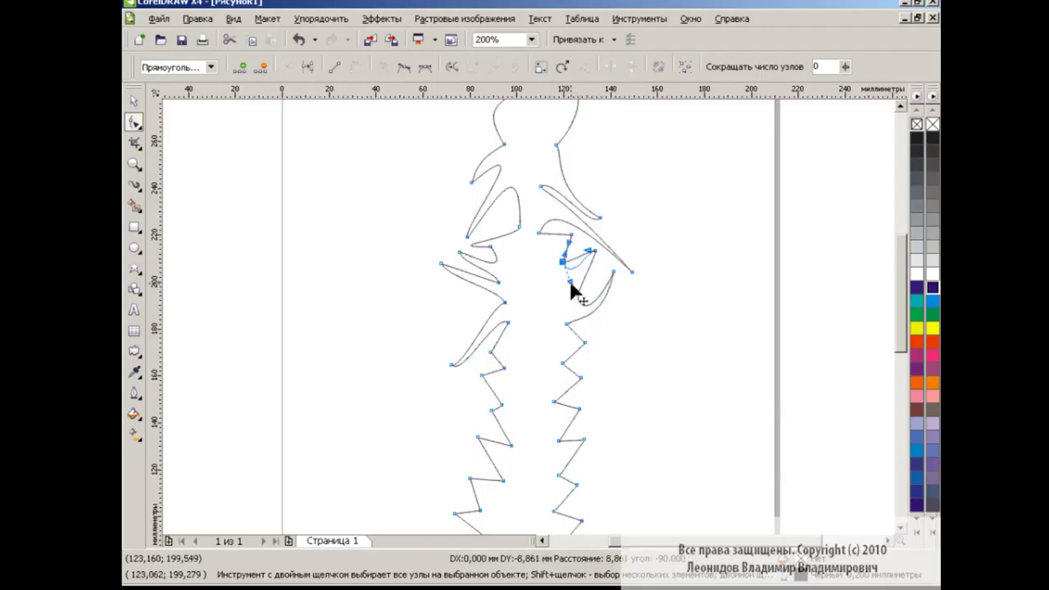
pyautogui.moveTo(569, 274)
pyautogui.mouseDown()
pyautogui.moveTo(568, 333)
pyautogui.moveTo(546, 335)
pyautogui.mouseUp()
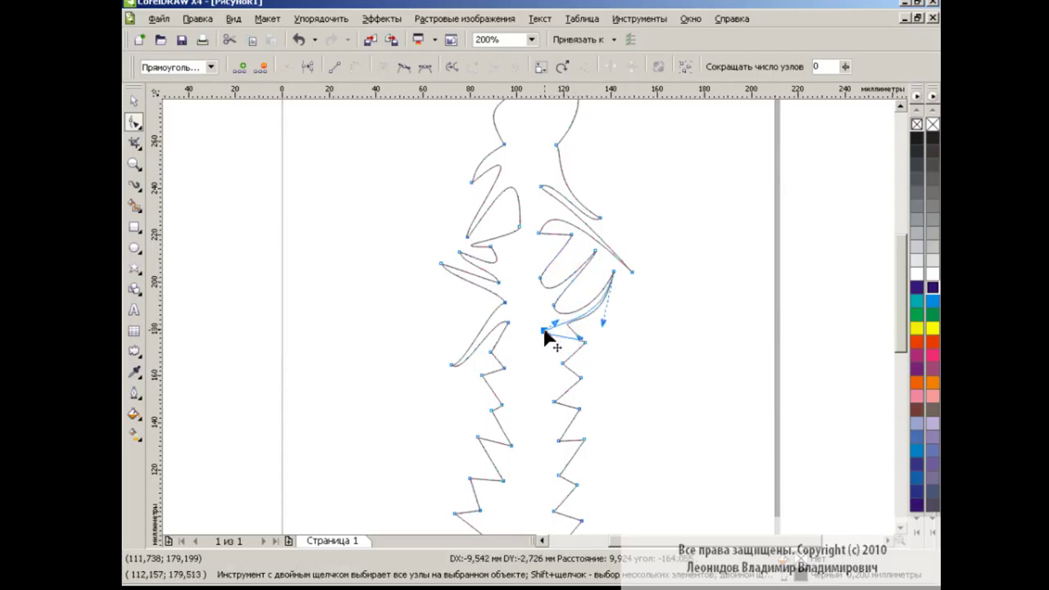
pyautogui.click(571, 236)
pyautogui.moveTo(563, 243)
pyautogui.mouseDown()
pyautogui.moveTo(519, 257)
pyautogui.moveTo(560, 272)
pyautogui.moveTo(545, 296)
pyautogui.moveTo(573, 265)
pyautogui.moveTo(541, 250)
pyautogui.moveTo(562, 225)
pyautogui.moveTo(552, 257)
pyautogui.moveTo(515, 246)
pyautogui.moveTo(449, 254)
pyautogui.moveTo(464, 258)
pyautogui.moveTo(497, 246)
pyautogui.moveTo(432, 246)
pyautogui.mouseUp()
pyautogui.click(576, 275)
# Pull the top tip down and round out the head of the flame
pyautogui.moveTo(900, 298); pyautogui.dragTo(898, 273)
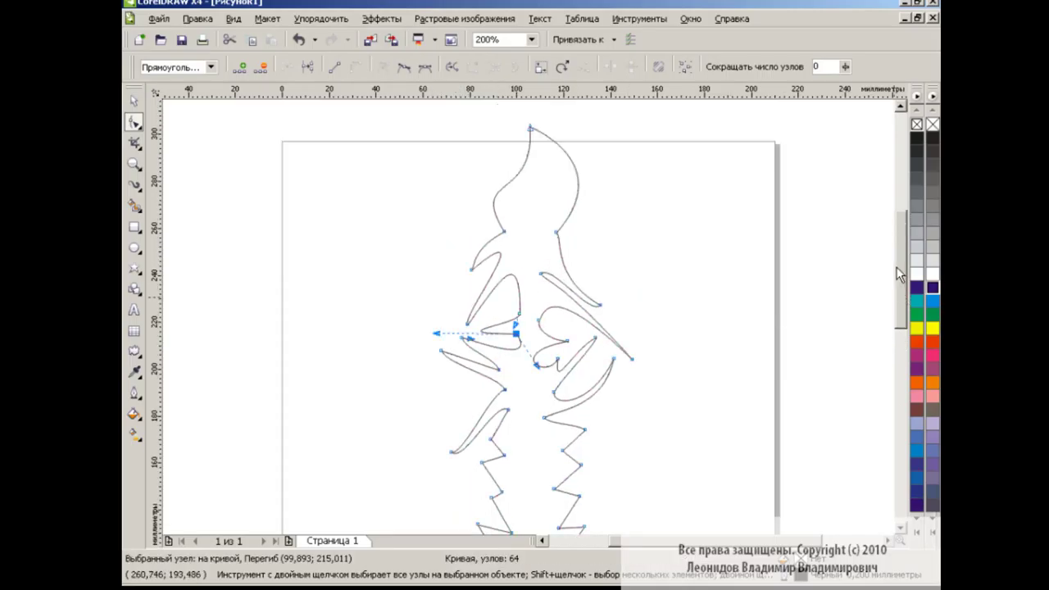
pyautogui.moveTo(530, 129); pyautogui.dragTo(522, 172)
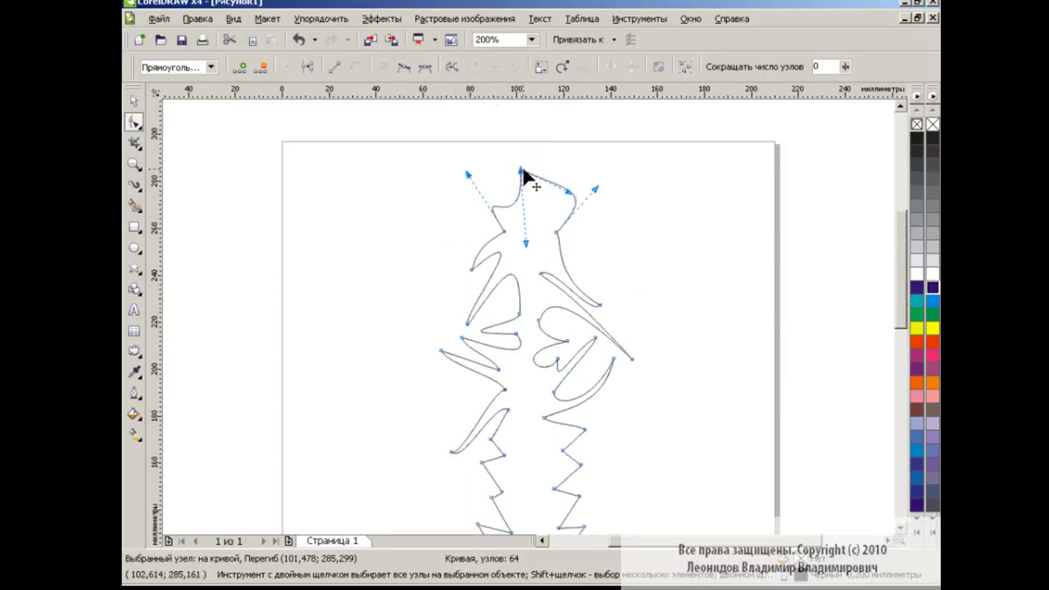
pyautogui.moveTo(557, 234)
pyautogui.mouseDown()
pyautogui.moveTo(518, 236)
pyautogui.moveTo(545, 199)
pyautogui.mouseUp()
pyautogui.click(503, 233)
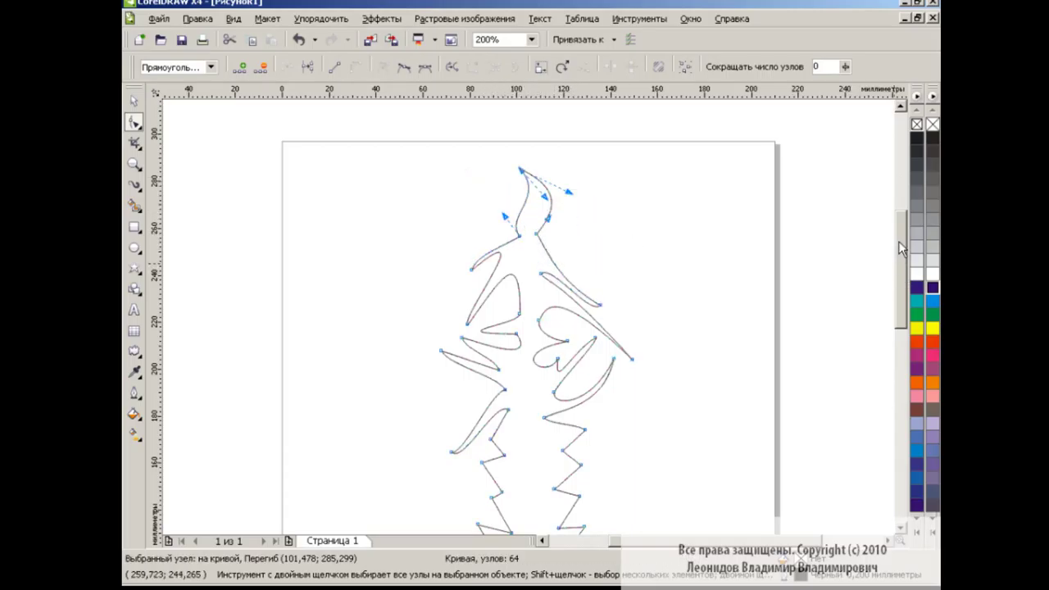
# Curve the upper left and right zigzag wedges into flame tongues
pyautogui.moveTo(901, 248); pyautogui.dragTo(894, 323)
pyautogui.moveTo(584, 151)
pyautogui.mouseDown()
pyautogui.moveTo(607, 184)
pyautogui.moveTo(555, 153)
pyautogui.mouseUp()
pyautogui.click(564, 172)
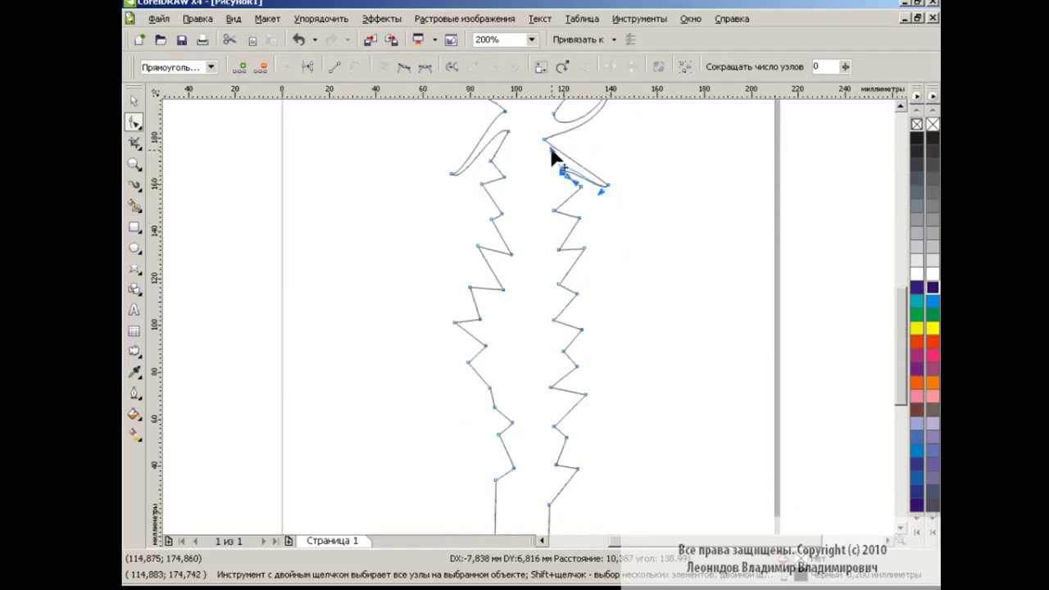
pyautogui.click(492, 162)
pyautogui.moveTo(494, 166); pyautogui.dragTo(521, 156)
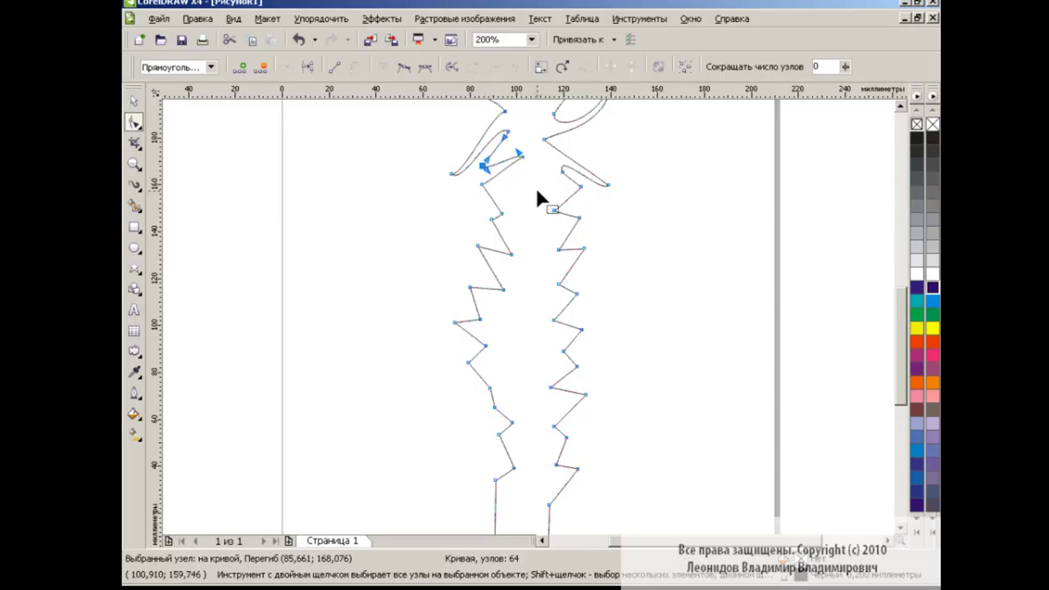
pyautogui.moveTo(580, 199)
pyautogui.mouseDown()
pyautogui.moveTo(562, 216)
pyautogui.moveTo(554, 197)
pyautogui.moveTo(552, 205)
pyautogui.moveTo(596, 246)
pyautogui.moveTo(585, 257)
pyautogui.moveTo(648, 234)
pyautogui.moveTo(591, 247)
pyautogui.mouseUp()
pyautogui.moveTo(511, 254); pyautogui.dragTo(520, 263)
pyautogui.moveTo(493, 222)
pyautogui.mouseDown()
pyautogui.moveTo(529, 204)
pyautogui.moveTo(538, 211)
pyautogui.moveTo(489, 190)
pyautogui.mouseUp()
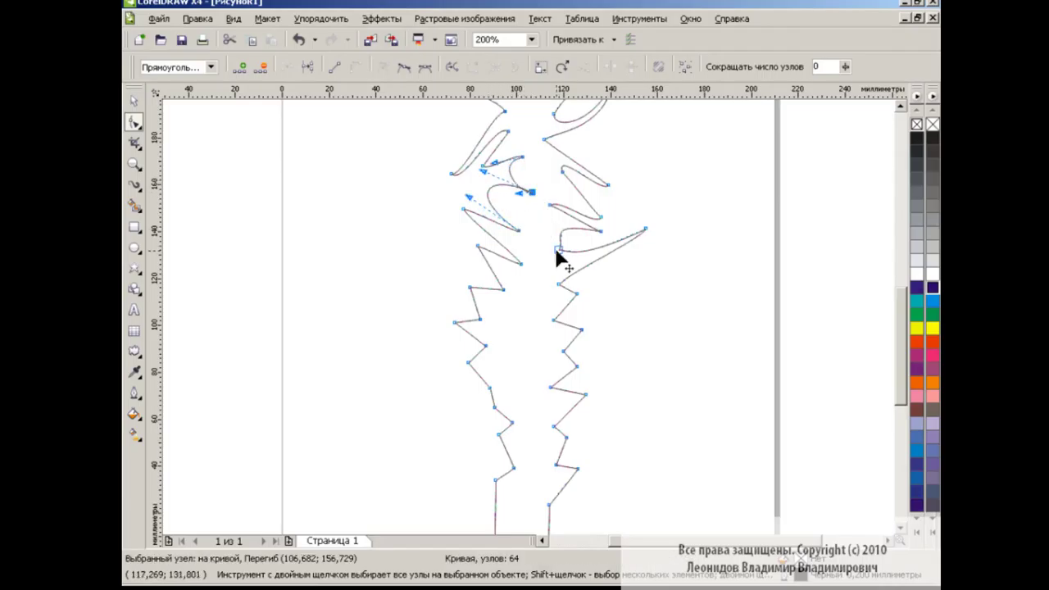
pyautogui.click(646, 176)
# Bend the middle zigzag points on both sides into rounded curves
pyautogui.moveTo(901, 321)
pyautogui.mouseDown()
pyautogui.moveTo(897, 348)
pyautogui.moveTo(897, 328)
pyautogui.mouseUp()
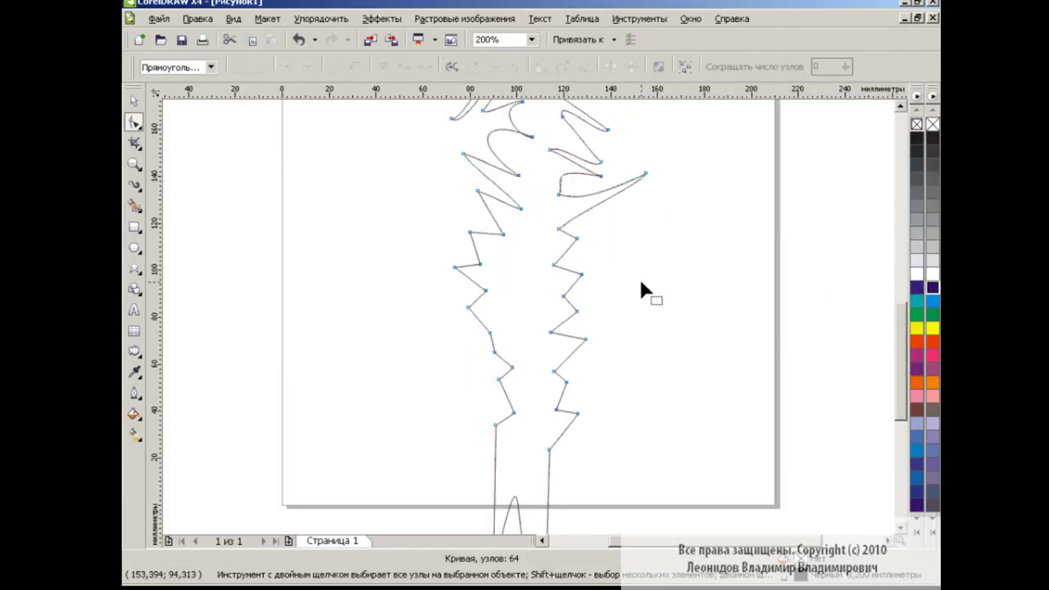
pyautogui.moveTo(587, 245)
pyautogui.mouseDown()
pyautogui.moveTo(580, 283)
pyautogui.moveTo(614, 328)
pyautogui.moveTo(574, 326)
pyautogui.mouseUp()
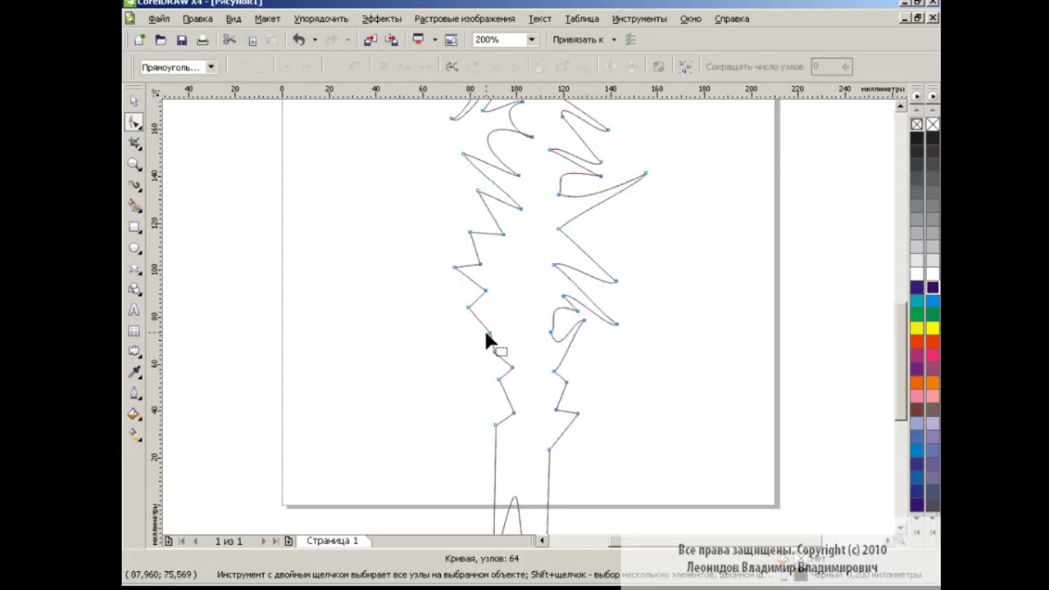
pyautogui.moveTo(489, 332); pyautogui.dragTo(534, 320)
pyautogui.moveTo(489, 292); pyautogui.dragTo(527, 293)
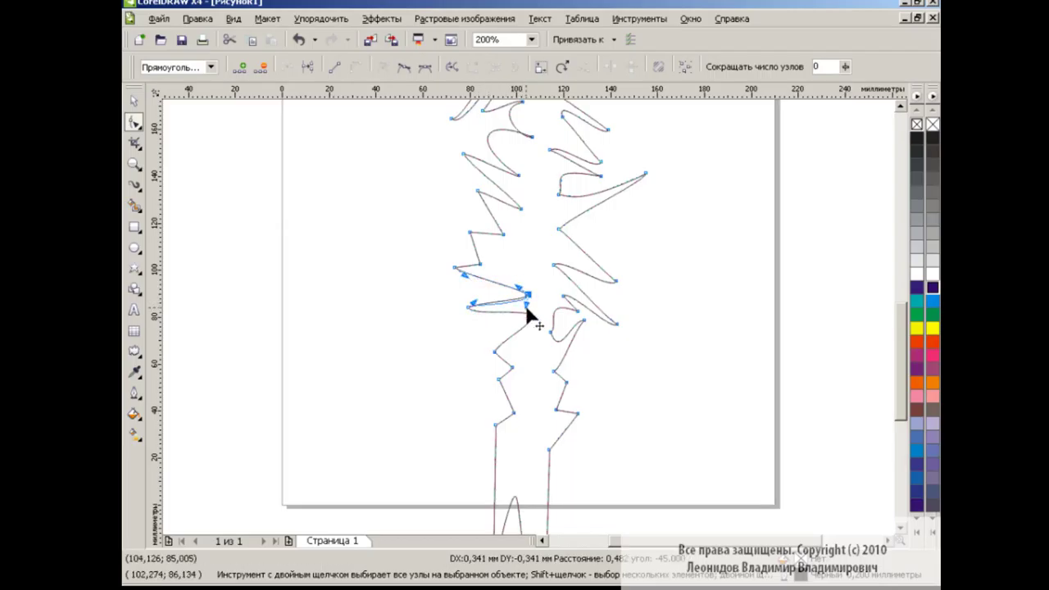
pyautogui.moveTo(479, 264); pyautogui.dragTo(534, 280)
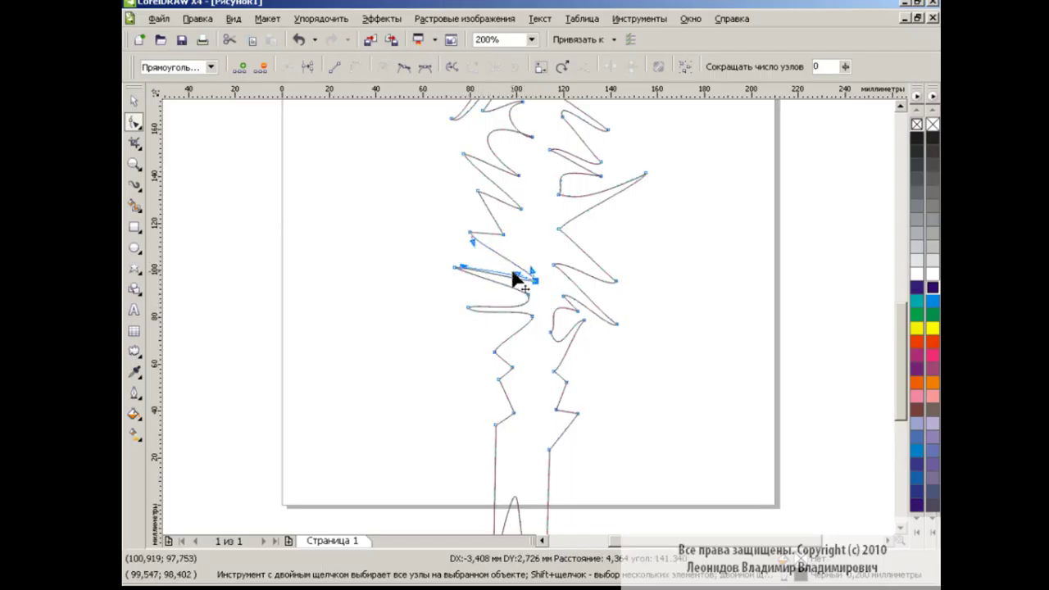
pyautogui.moveTo(498, 237); pyautogui.dragTo(534, 266)
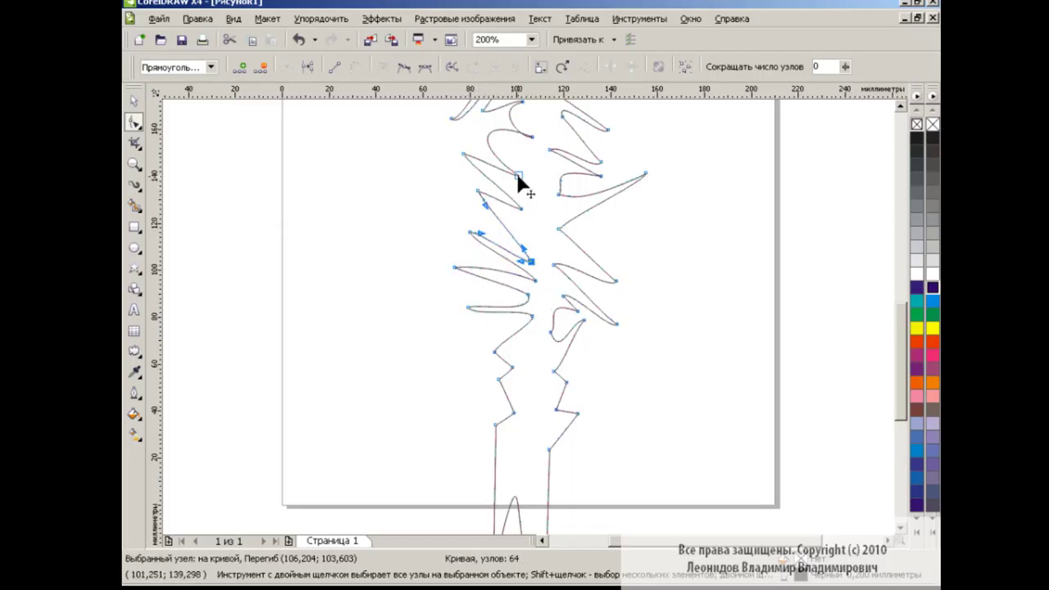
pyautogui.moveTo(480, 195)
pyautogui.mouseDown()
pyautogui.moveTo(460, 220)
pyautogui.moveTo(462, 195)
pyautogui.mouseUp()
pyautogui.moveTo(531, 234); pyautogui.dragTo(539, 198)
# Curve the lower zigzags into pointed tongues and raise the two bottom prongs
pyautogui.moveTo(496, 355); pyautogui.dragTo(531, 331)
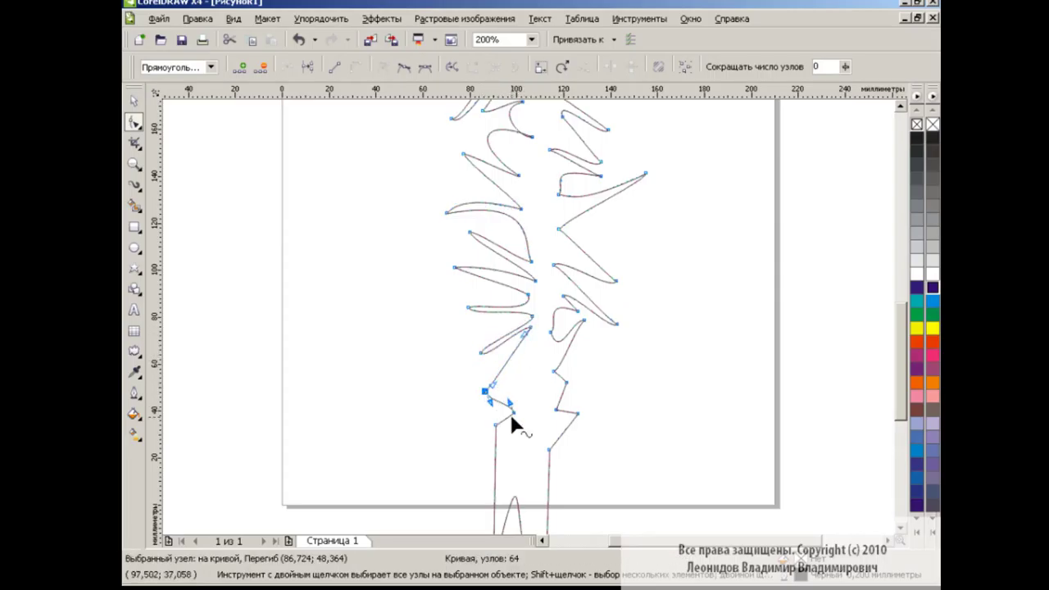
pyautogui.moveTo(526, 370); pyautogui.dragTo(498, 419)
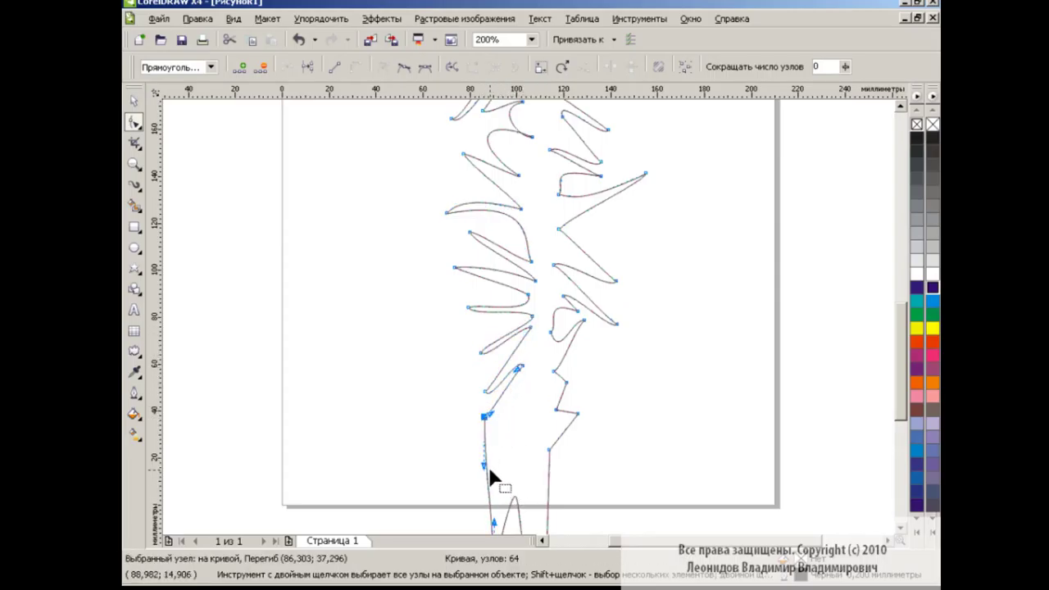
pyautogui.moveTo(489, 469); pyautogui.dragTo(531, 404)
pyautogui.moveTo(576, 434)
pyautogui.mouseDown()
pyautogui.moveTo(569, 404)
pyautogui.moveTo(585, 428)
pyautogui.mouseUp()
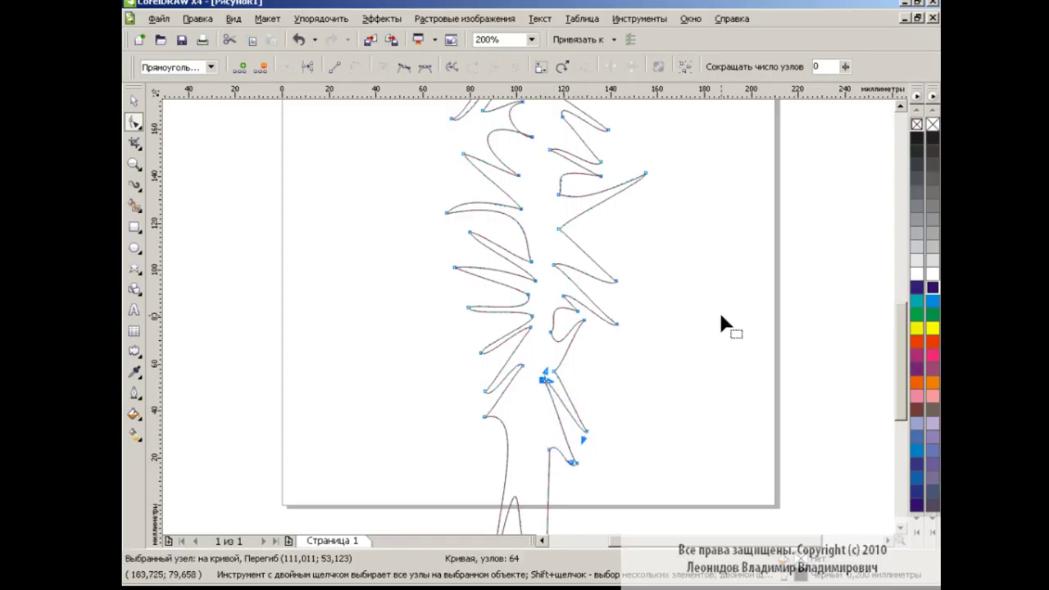
pyautogui.moveTo(900, 325); pyautogui.dragTo(900, 366)
pyautogui.moveTo(482, 378)
pyautogui.mouseDown()
pyautogui.moveTo(557, 438)
pyautogui.moveTo(548, 335)
pyautogui.mouseUp()
pyautogui.click(549, 302)
pyautogui.click(623, 325)
# At 100% zoom, narrow the flame curve to 65.2% width and apply a 90° rotation
pyautogui.click(530, 40)
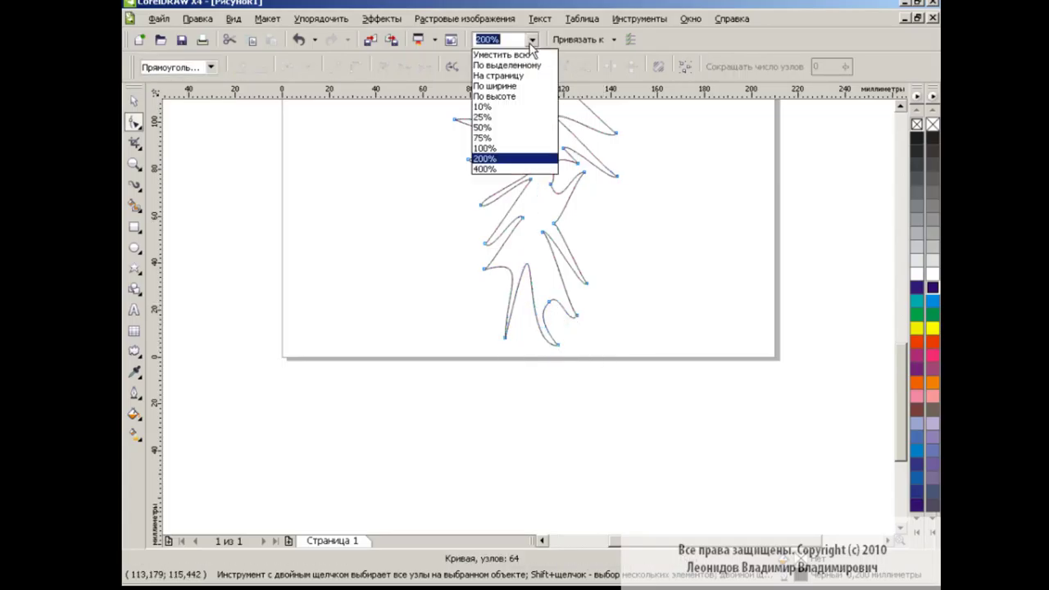
pyautogui.click(495, 149)
pyautogui.moveTo(897, 360); pyautogui.dragTo(886, 265)
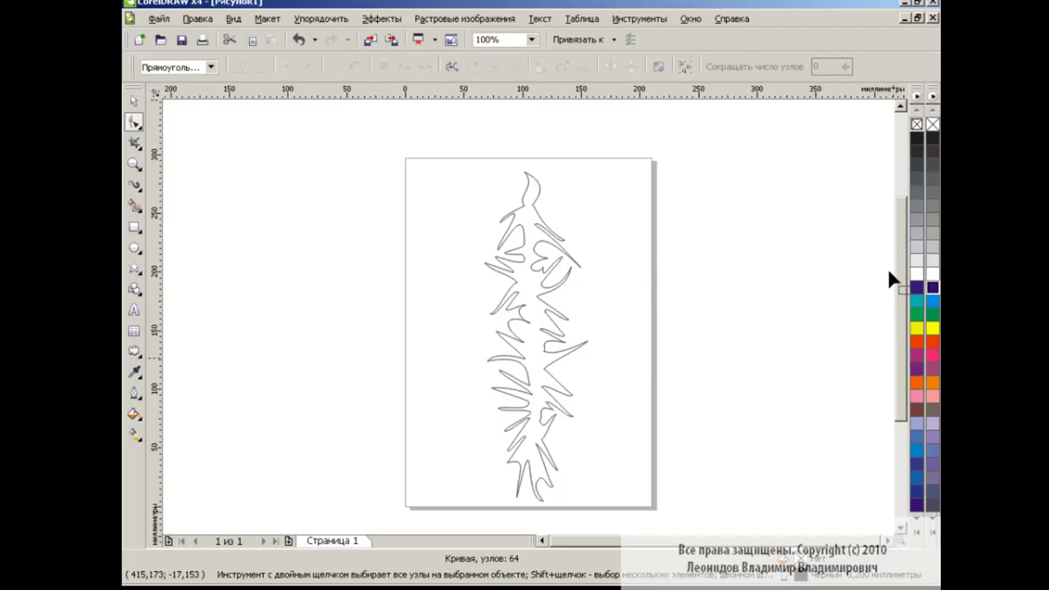
pyautogui.click(134, 103)
pyautogui.click(543, 308)
pyautogui.click(629, 309)
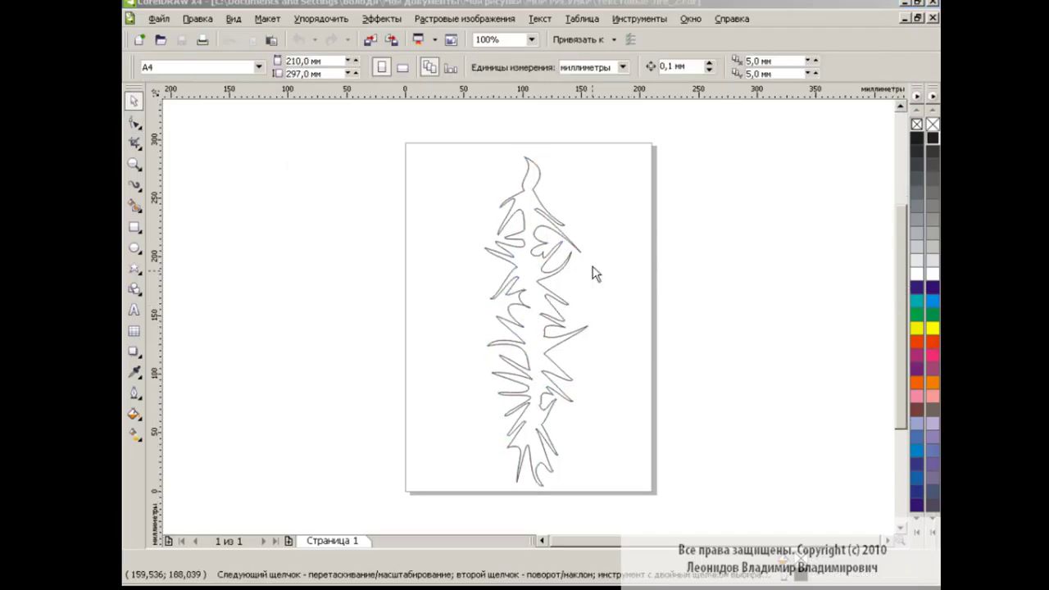
pyautogui.click(534, 304)
pyautogui.moveTo(588, 323); pyautogui.dragTo(556, 320)
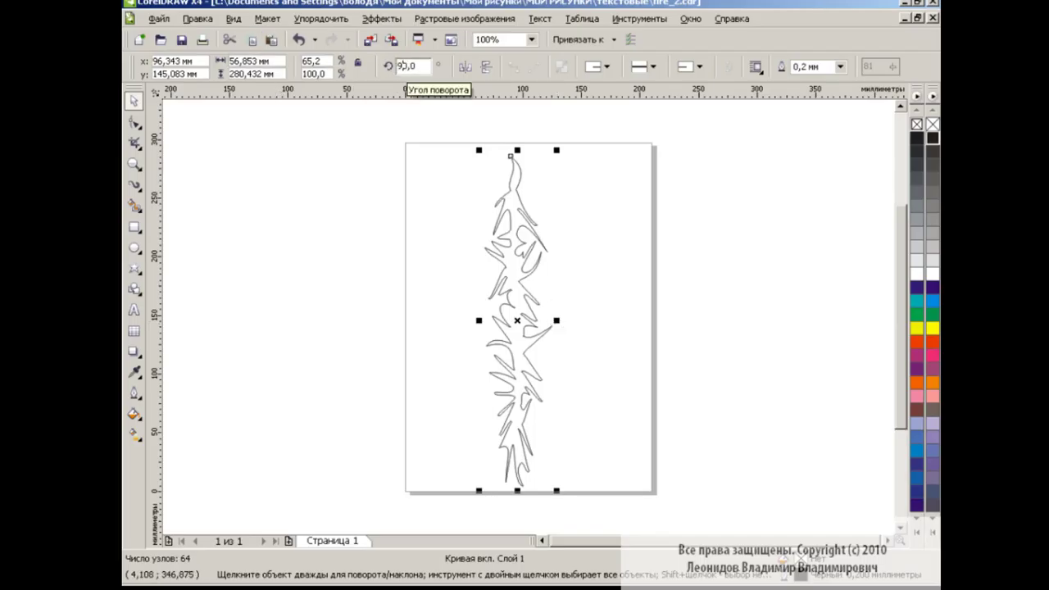
pyautogui.press('Return')
# Line up the horizontal flame copies side by side across the page
pyautogui.moveTo(508, 316)
pyautogui.mouseDown()
pyautogui.moveTo(714, 298)
pyautogui.moveTo(466, 306)
pyautogui.mouseUp()
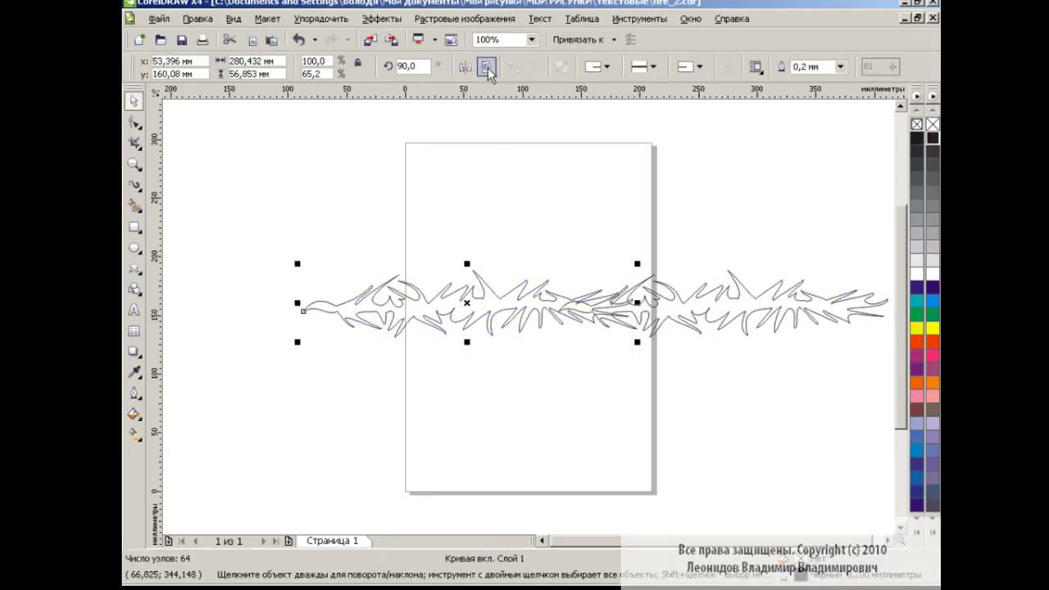
pyautogui.press('Tab')
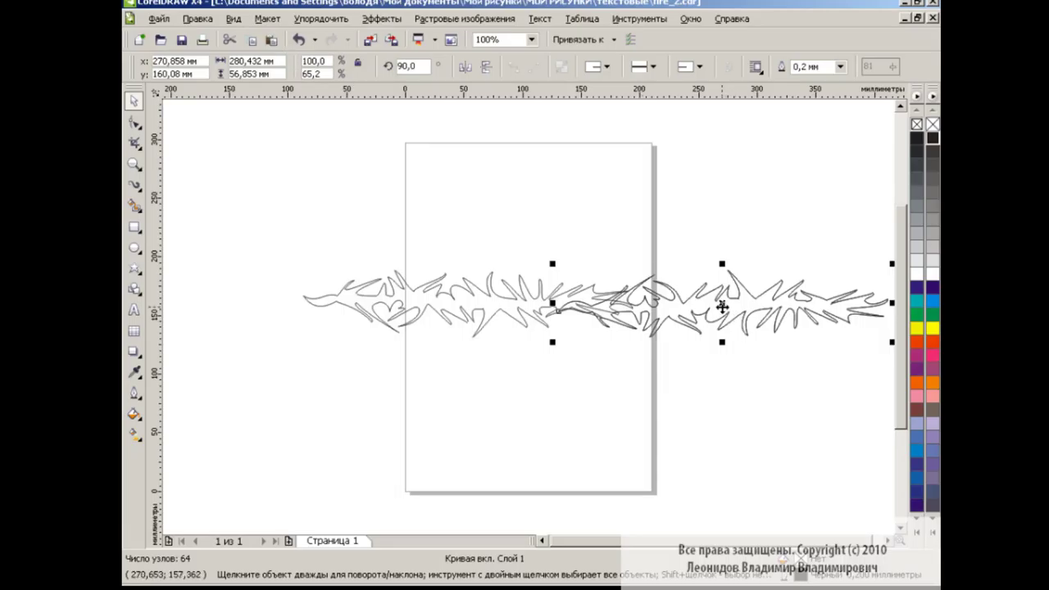
pyautogui.moveTo(721, 307); pyautogui.dragTo(306, 306)
pyautogui.moveTo(410, 304)
pyautogui.mouseDown()
pyautogui.moveTo(360, 305)
pyautogui.moveTo(364, 328)
pyautogui.mouseUp()
# Combine all three copies into one curve, scale it to 58.4%, and centre it
pyautogui.hotkey('ctrl', 'a')
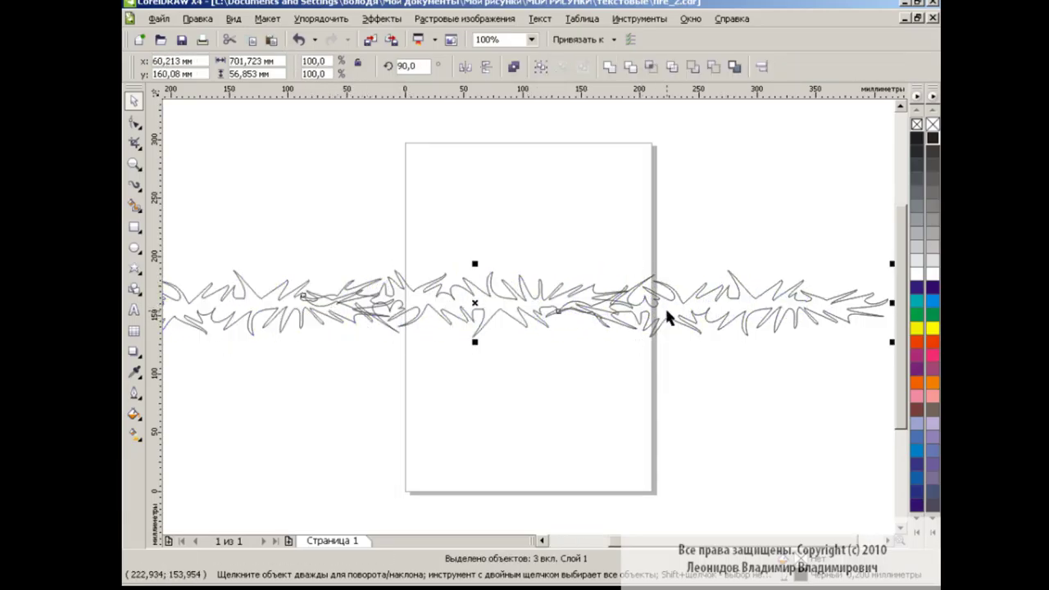
pyautogui.click(609, 67)
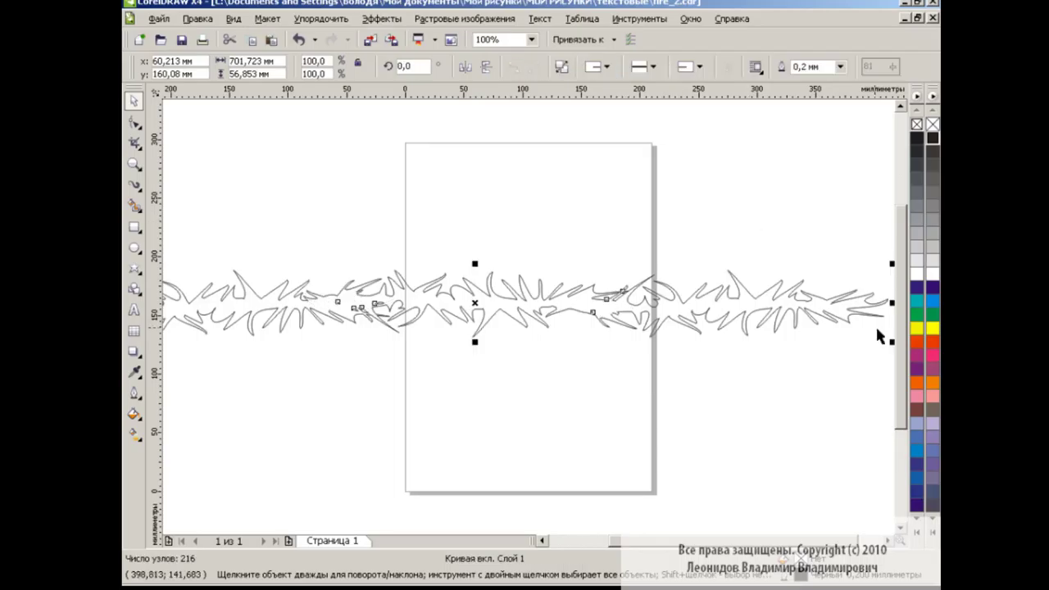
pyautogui.moveTo(891, 342); pyautogui.dragTo(550, 314)
pyautogui.moveTo(317, 295); pyautogui.dragTo(532, 299)
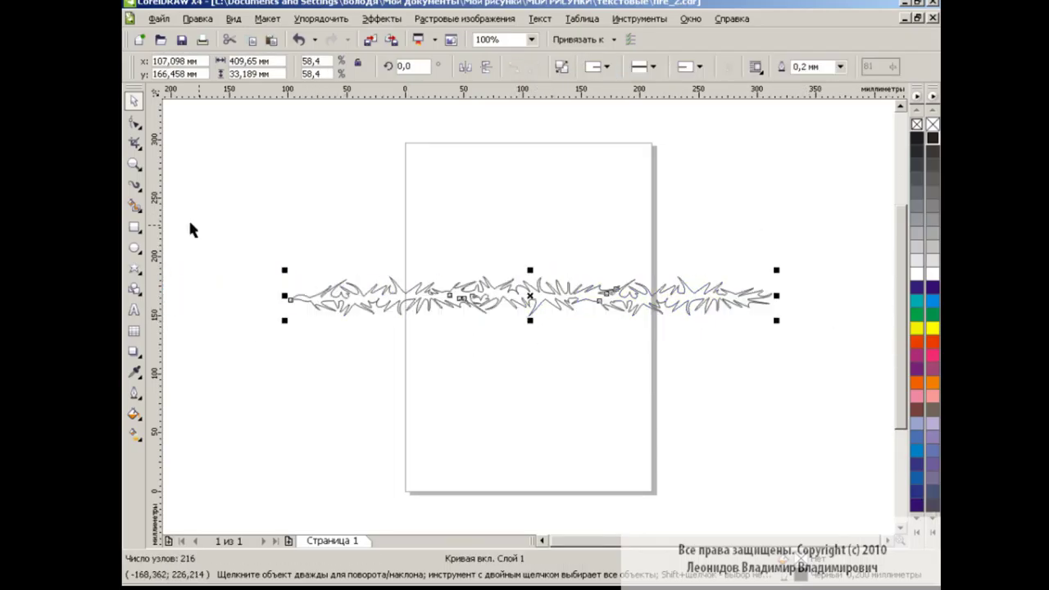
# Save the flame as the brush stroke fire.cmx, overwriting the old file, and delete the sample
pyautogui.click(135, 185)
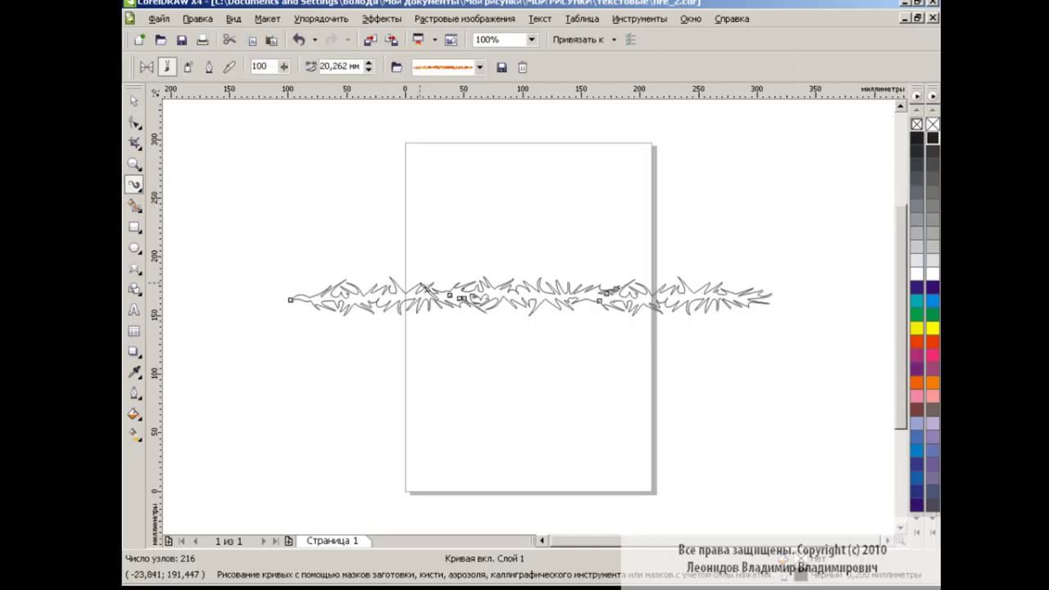
pyautogui.click(501, 68)
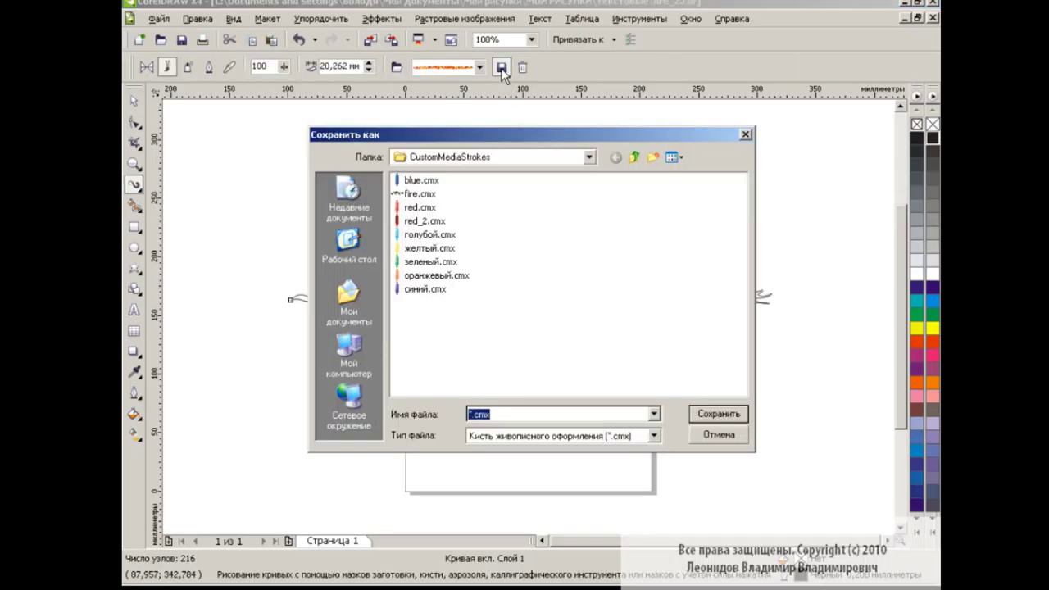
pyautogui.click(418, 194)
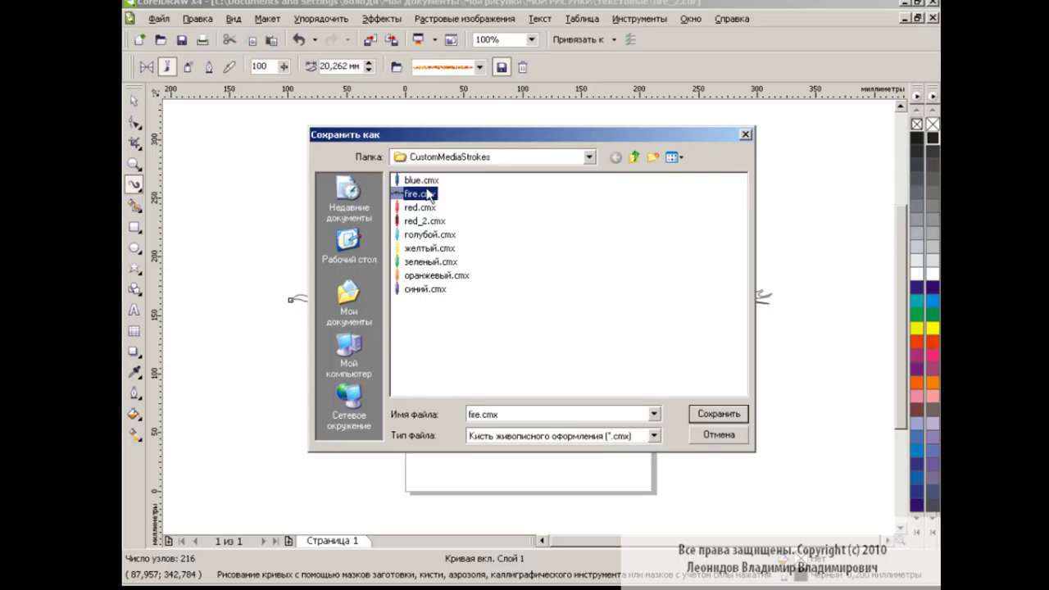
pyautogui.click(718, 413)
pyautogui.click(489, 316)
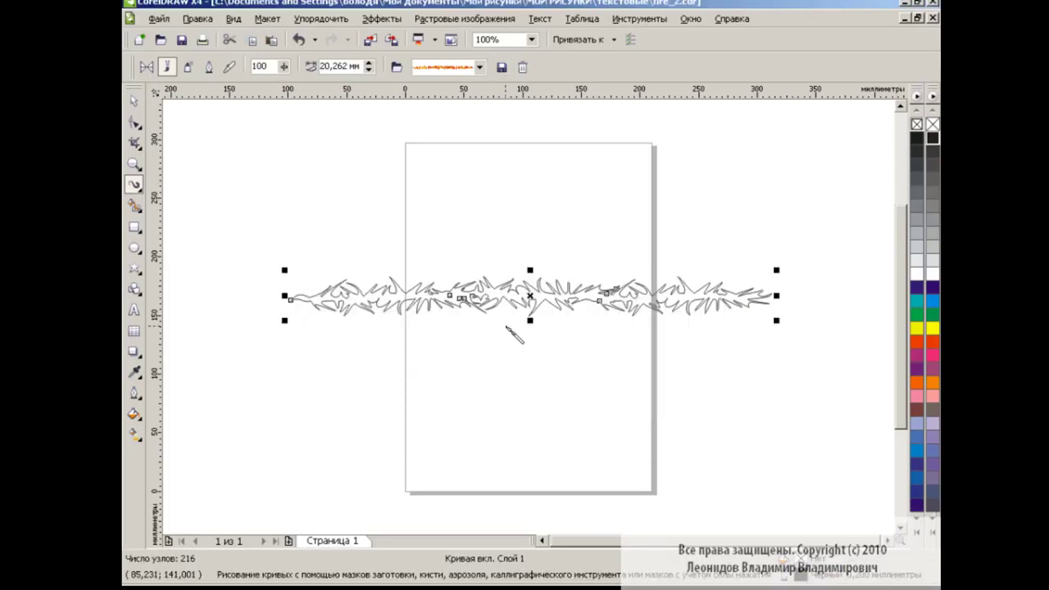
pyautogui.press('Delete')
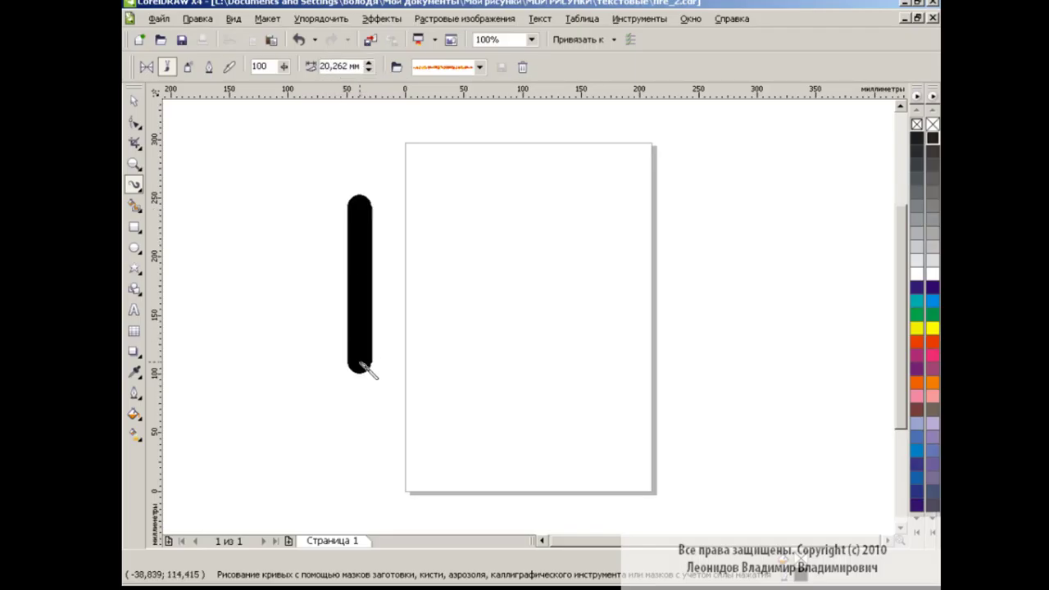
# Trace the F outline, the I outline and the I's dot with fire brush strokes
pyautogui.moveTo(361, 208); pyautogui.dragTo(358, 468)
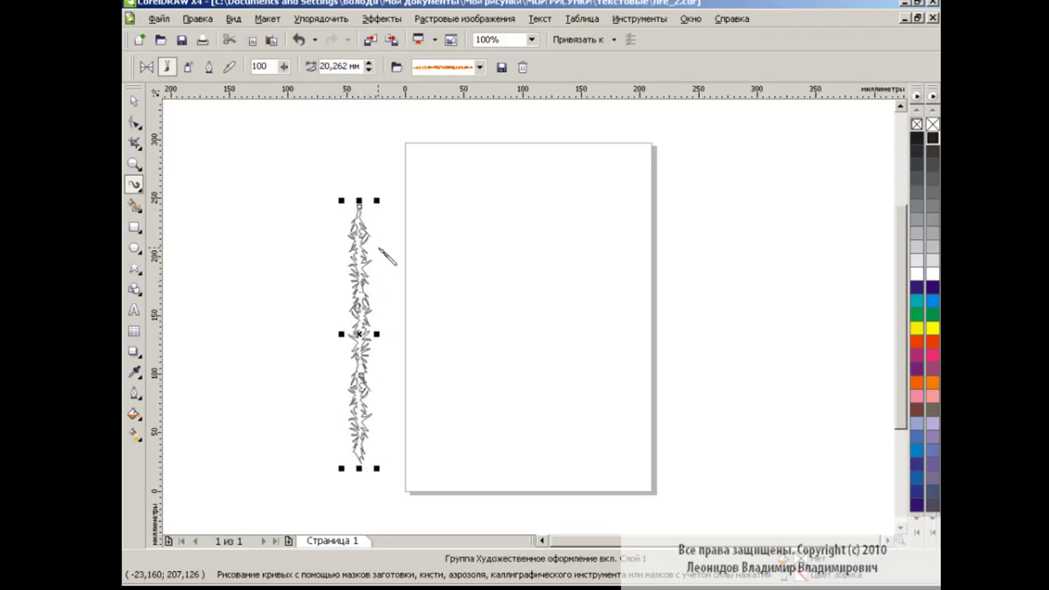
pyautogui.moveTo(363, 206)
pyautogui.mouseDown()
pyautogui.moveTo(538, 220)
pyautogui.moveTo(490, 281)
pyautogui.moveTo(426, 287)
pyautogui.moveTo(435, 311)
pyautogui.moveTo(512, 363)
pyautogui.moveTo(430, 374)
pyautogui.moveTo(448, 381)
pyautogui.moveTo(446, 442)
pyautogui.moveTo(395, 464)
pyautogui.moveTo(354, 415)
pyautogui.moveTo(353, 367)
pyautogui.mouseUp()
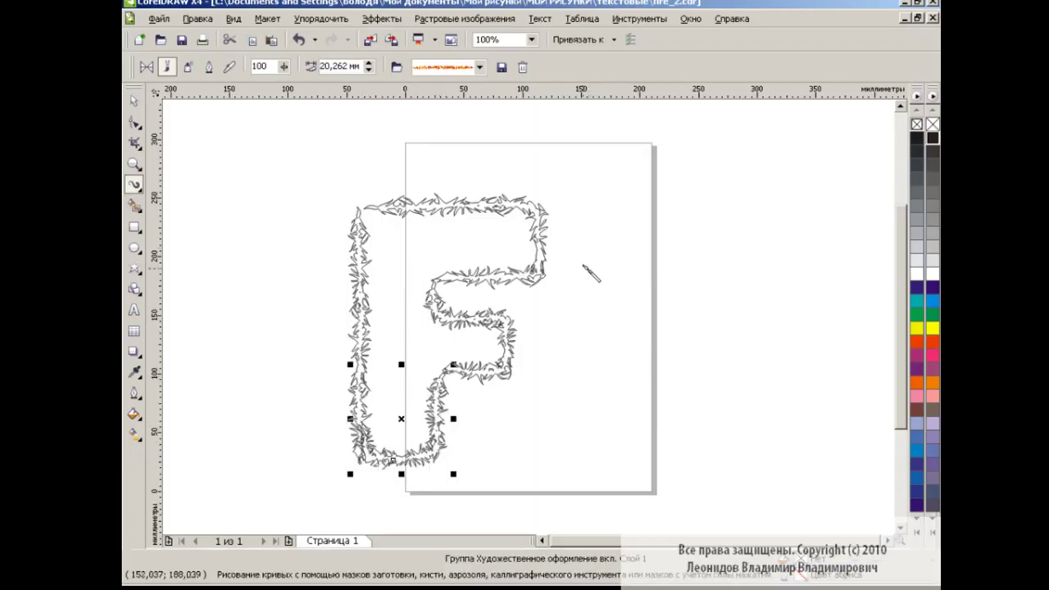
pyautogui.moveTo(569, 242)
pyautogui.mouseDown()
pyautogui.moveTo(578, 403)
pyautogui.moveTo(637, 450)
pyautogui.moveTo(651, 442)
pyautogui.mouseUp()
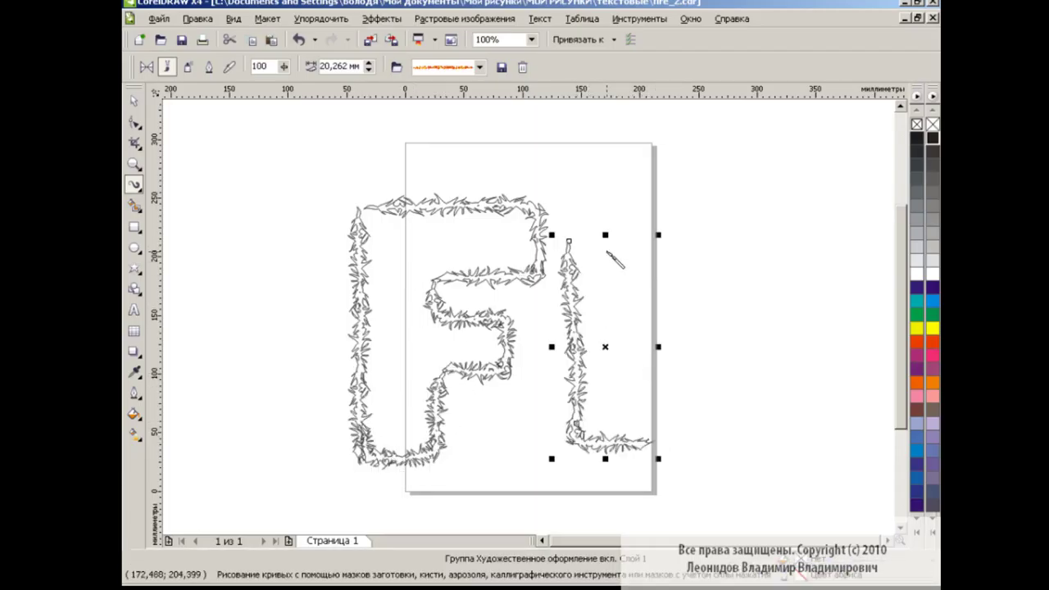
pyautogui.moveTo(571, 243)
pyautogui.mouseDown()
pyautogui.moveTo(655, 375)
pyautogui.moveTo(652, 442)
pyautogui.mouseUp()
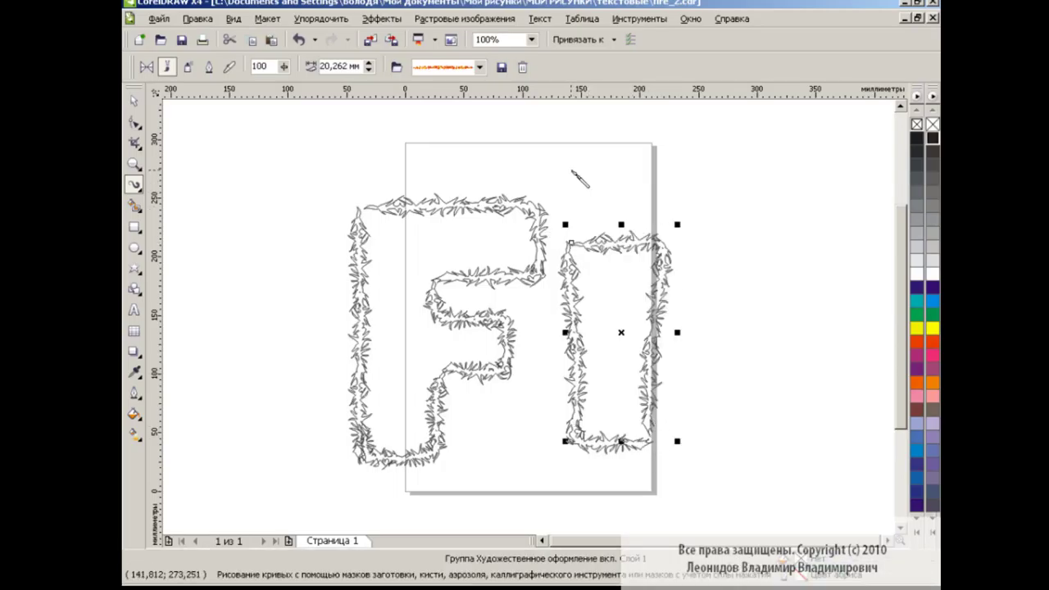
pyautogui.moveTo(555, 157)
pyautogui.mouseDown()
pyautogui.moveTo(662, 214)
pyautogui.moveTo(678, 158)
pyautogui.moveTo(558, 158)
pyautogui.mouseUp()
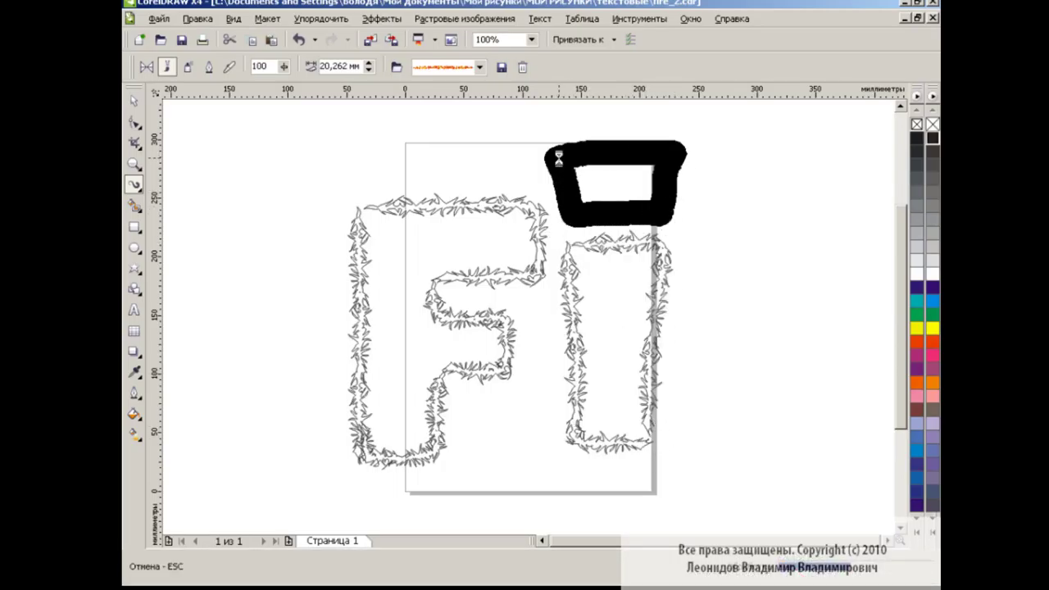
pyautogui.hscroll(5, 852, 504)
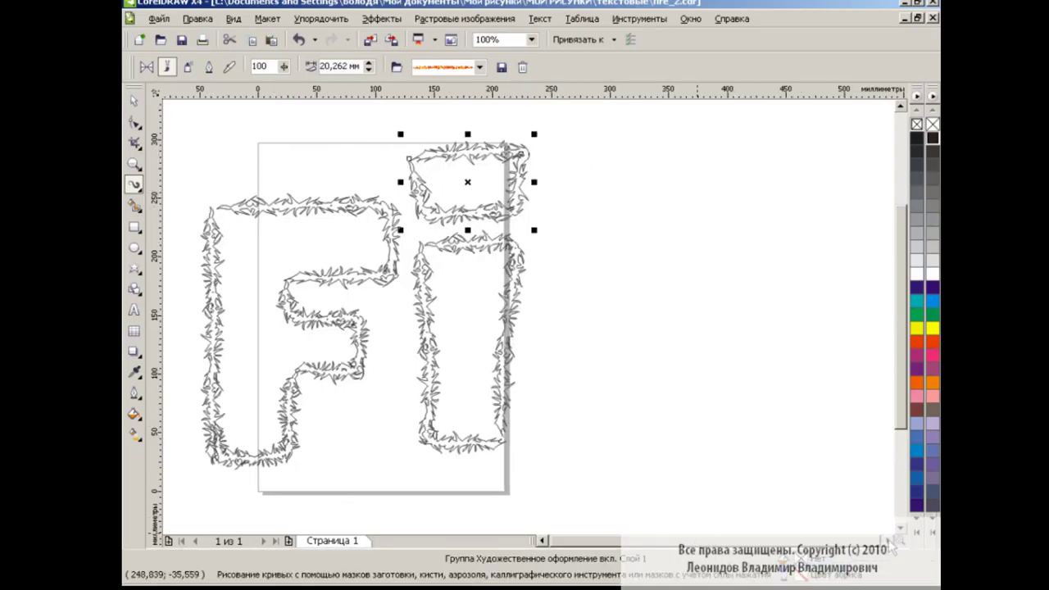
# Brush-draw the R with its inner loop, redoing bad strokes, then the E
pyautogui.moveTo(484, 197)
pyautogui.mouseDown()
pyautogui.moveTo(501, 447)
pyautogui.moveTo(562, 434)
pyautogui.moveTo(587, 372)
pyautogui.moveTo(660, 440)
pyautogui.mouseUp()
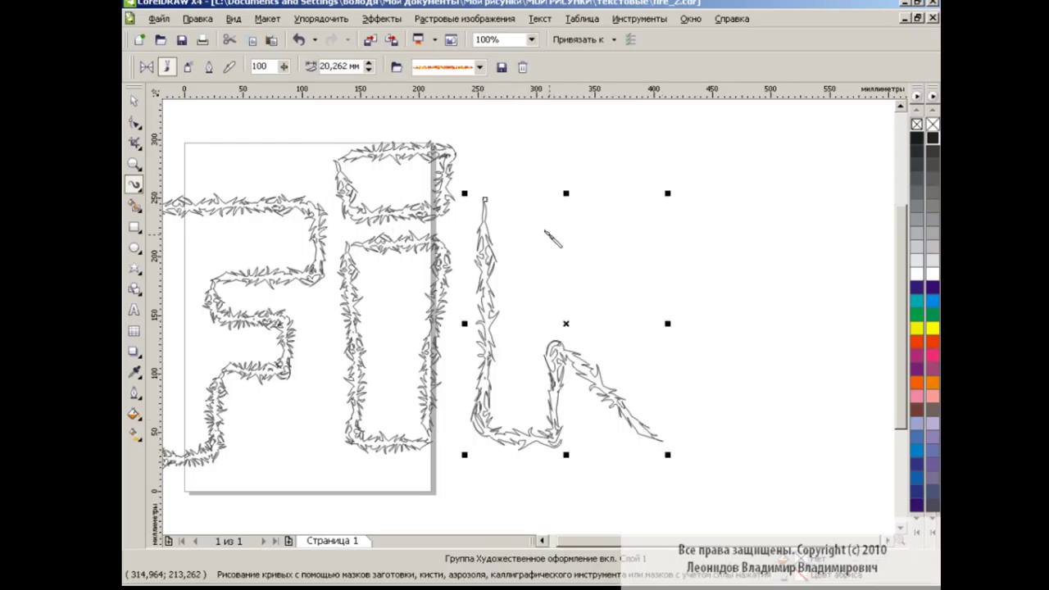
pyautogui.moveTo(485, 199)
pyautogui.mouseDown()
pyautogui.moveTo(647, 205)
pyautogui.moveTo(585, 276)
pyautogui.moveTo(713, 442)
pyautogui.moveTo(666, 443)
pyautogui.mouseUp()
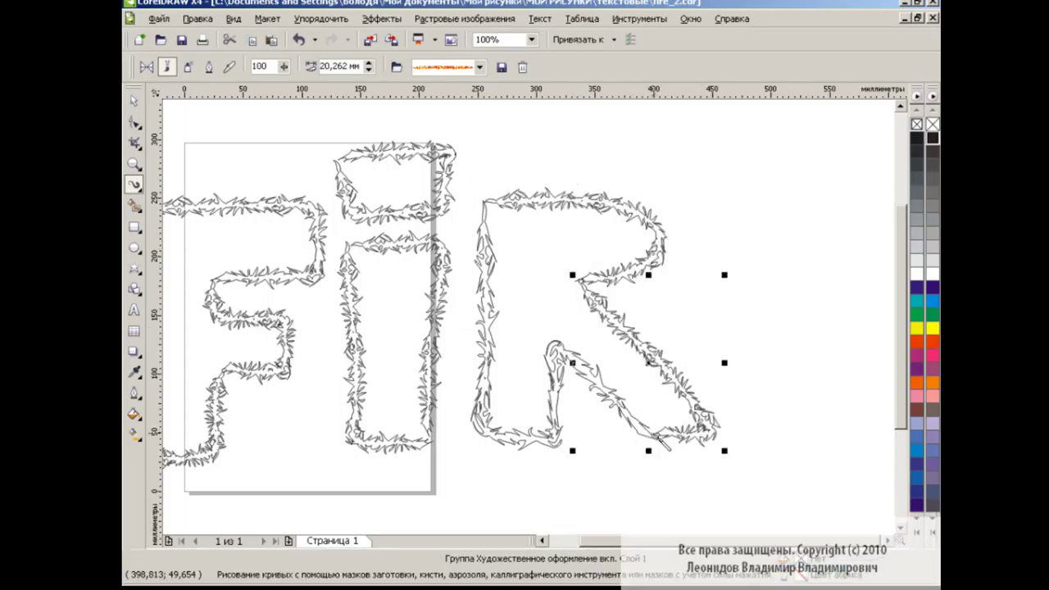
pyautogui.moveTo(510, 232)
pyautogui.mouseDown()
pyautogui.moveTo(518, 310)
pyautogui.moveTo(577, 260)
pyautogui.moveTo(550, 223)
pyautogui.moveTo(507, 226)
pyautogui.mouseUp()
pyautogui.hotkey('ctrl', 'z')
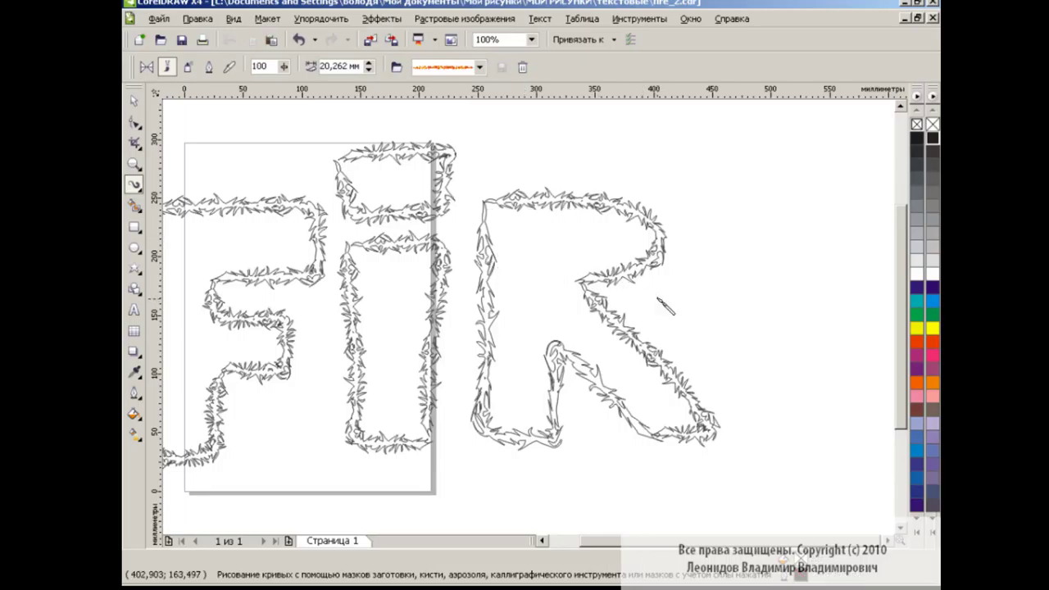
pyautogui.hotkey('ctrl', 'z')
pyautogui.hotkey('ctrl', 'z')
pyautogui.moveTo(485, 201); pyautogui.dragTo(722, 434)
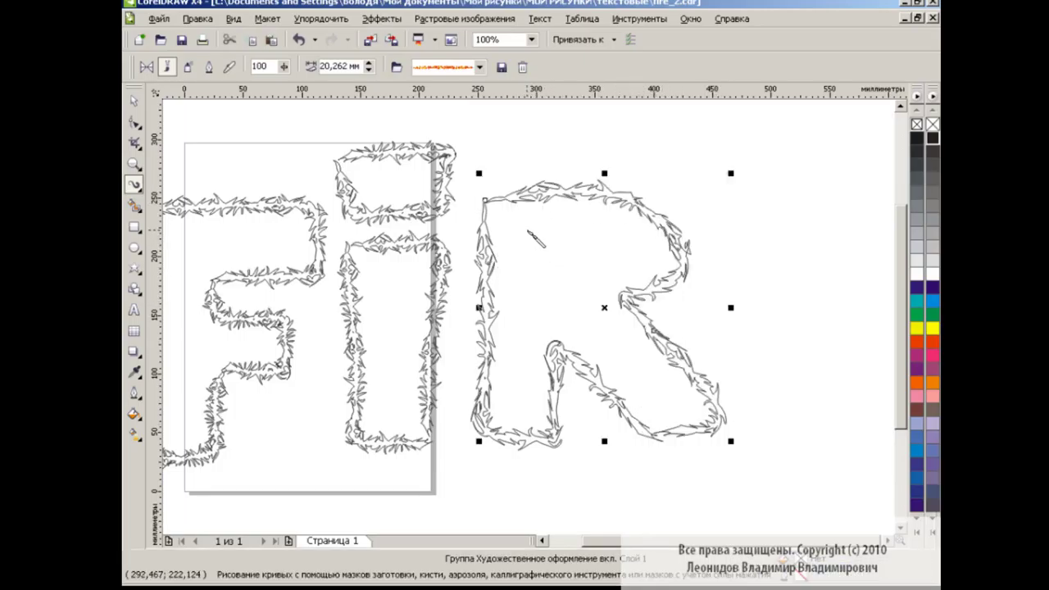
pyautogui.moveTo(528, 232); pyautogui.dragTo(645, 289)
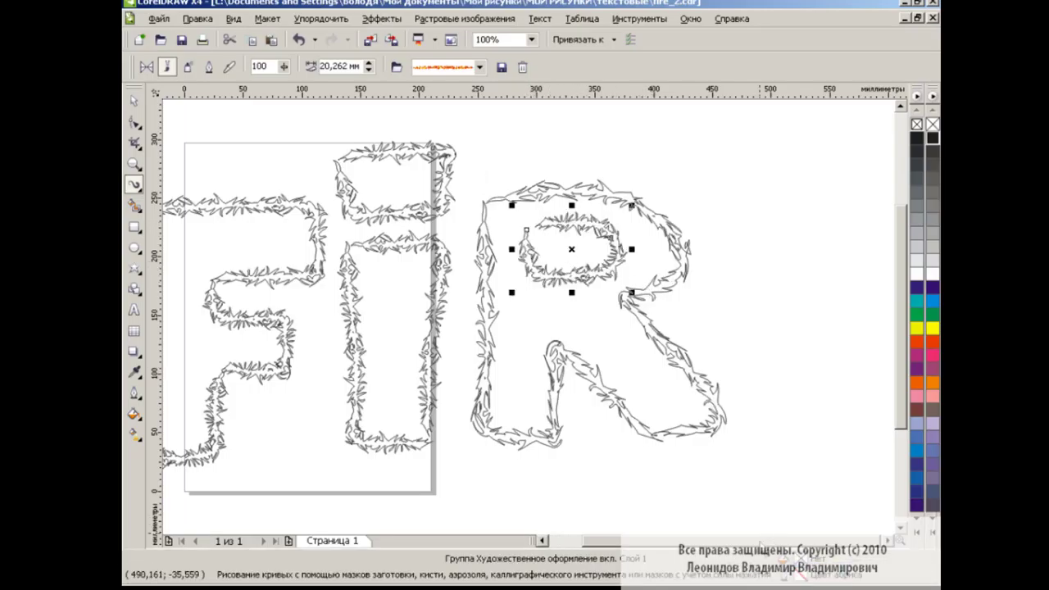
pyautogui.hscroll(5, 524, 311)
pyautogui.moveTo(527, 182)
pyautogui.mouseDown()
pyautogui.moveTo(540, 344)
pyautogui.moveTo(561, 432)
pyautogui.moveTo(702, 417)
pyautogui.moveTo(713, 361)
pyautogui.moveTo(535, 183)
pyautogui.moveTo(706, 199)
pyautogui.moveTo(614, 238)
pyautogui.moveTo(598, 288)
pyautogui.moveTo(648, 293)
pyautogui.moveTo(667, 324)
pyautogui.moveTo(609, 351)
pyautogui.moveTo(704, 372)
pyautogui.moveTo(709, 385)
pyautogui.mouseUp()
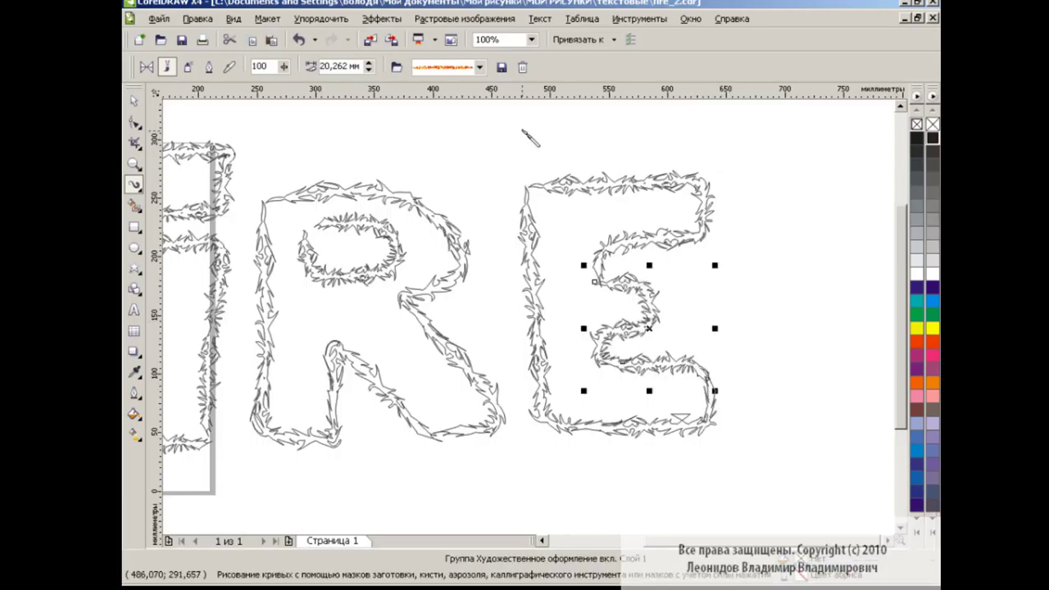
# At 50% zoom, marquee-select all the FIRE strokes and move them left over the page
pyautogui.click(531, 39)
pyautogui.click(506, 132)
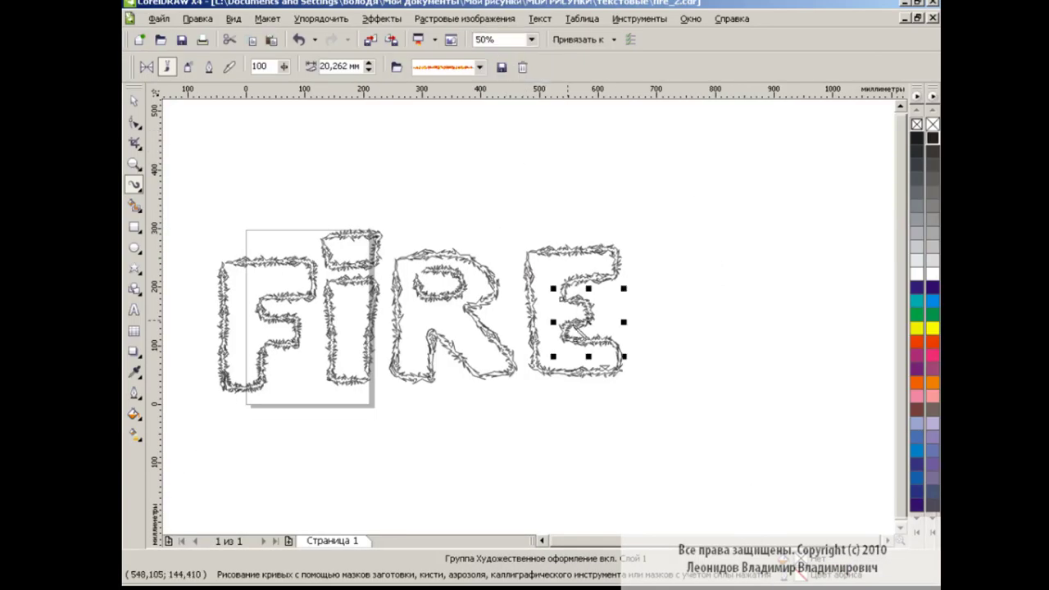
pyautogui.click(134, 101)
pyautogui.moveTo(199, 199); pyautogui.dragTo(680, 416)
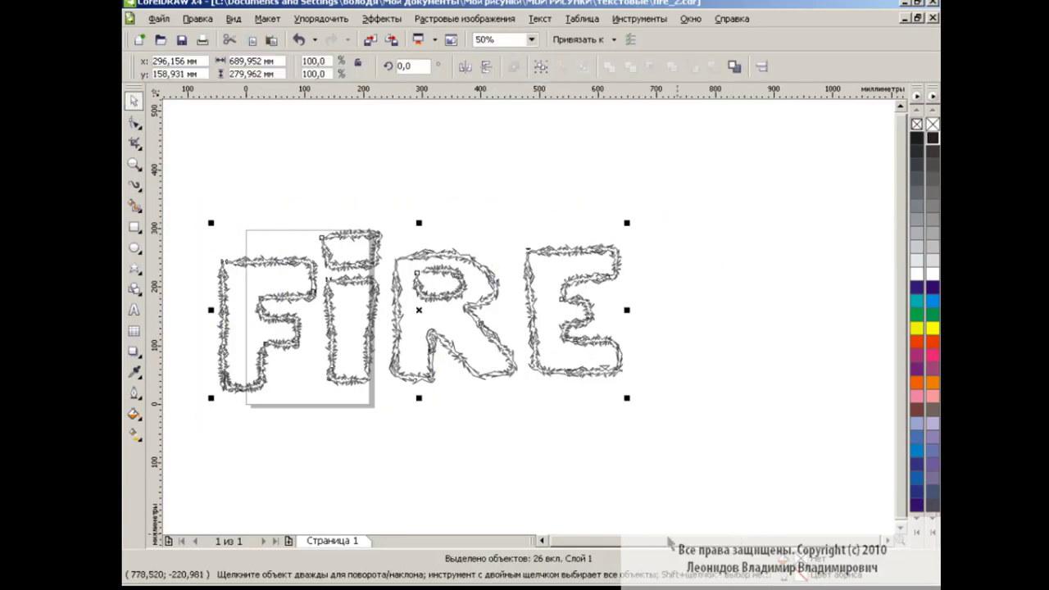
pyautogui.hscroll(-2, 550, 547)
pyautogui.hscroll(-1, 550, 541)
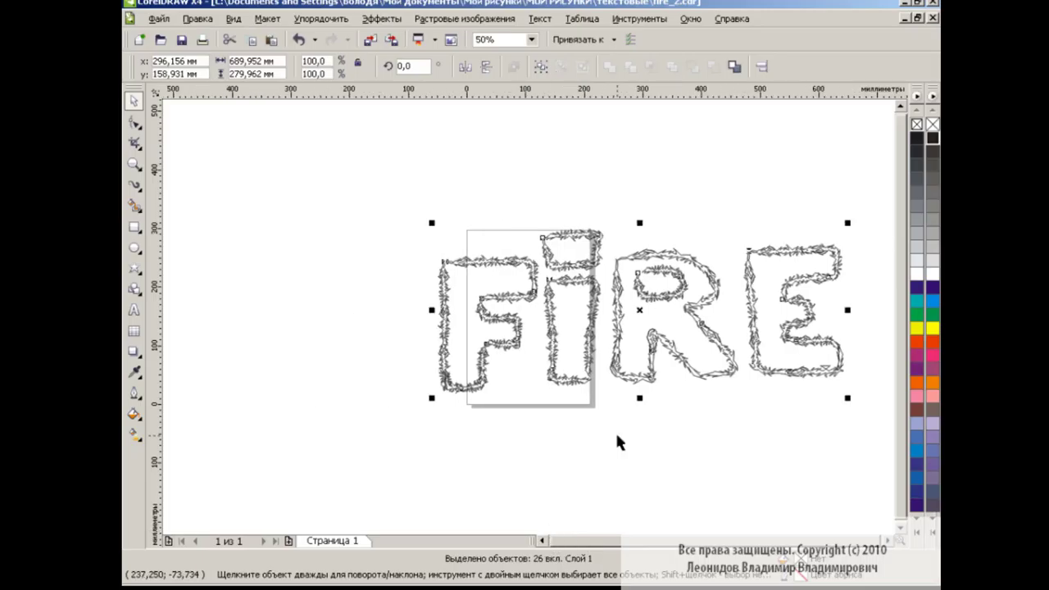
pyautogui.moveTo(639, 312); pyautogui.dragTo(526, 315)
# Scale FIRE down to 52.5% and group its 26 pieces at 100% zoom
pyautogui.moveTo(732, 397)
pyautogui.mouseDown()
pyautogui.moveTo(603, 346)
pyautogui.moveTo(638, 359)
pyautogui.mouseUp()
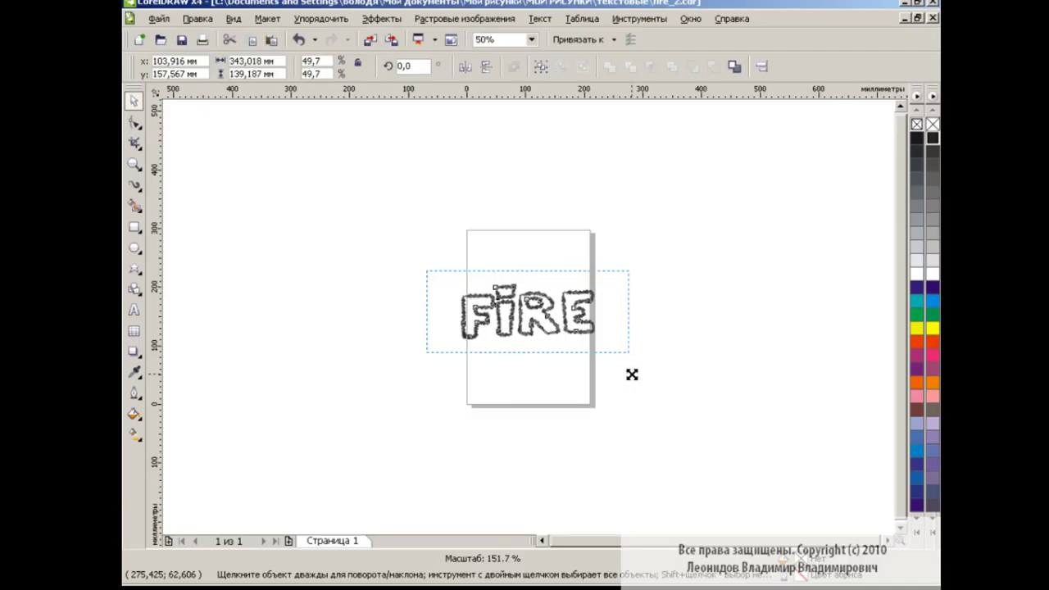
pyautogui.click(531, 40)
pyautogui.click(513, 148)
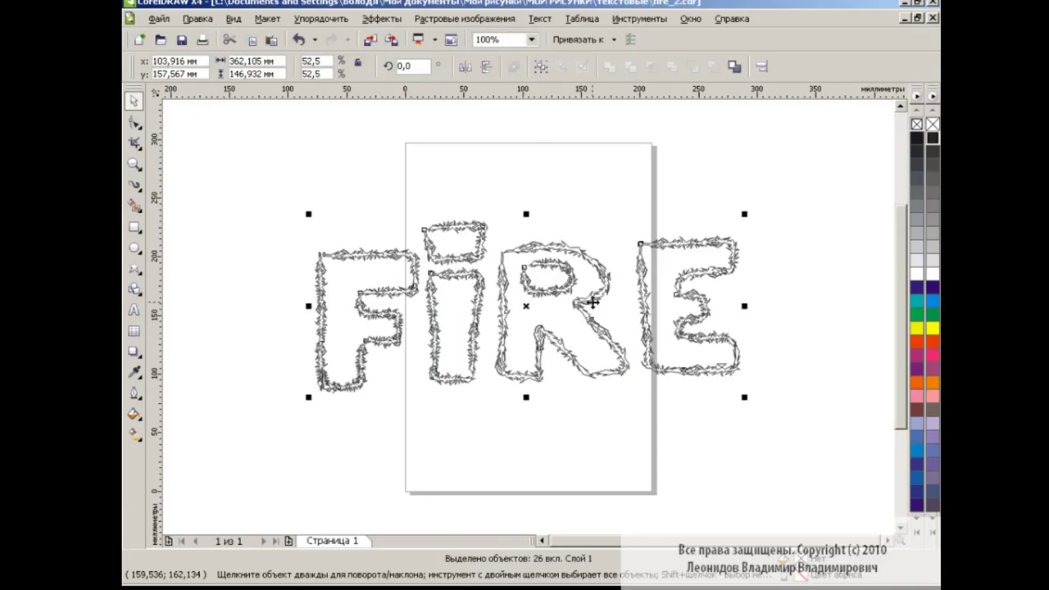
pyautogui.click(540, 67)
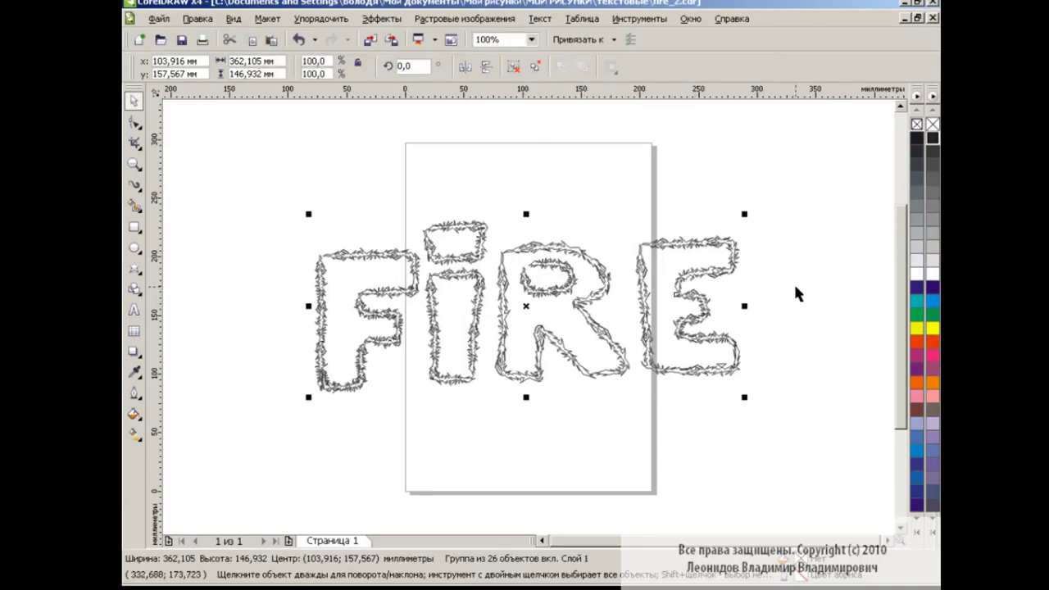
# Fill FIRE yellow with a red-orange outline, undoing a trial very thick outline
pyautogui.click(933, 327)
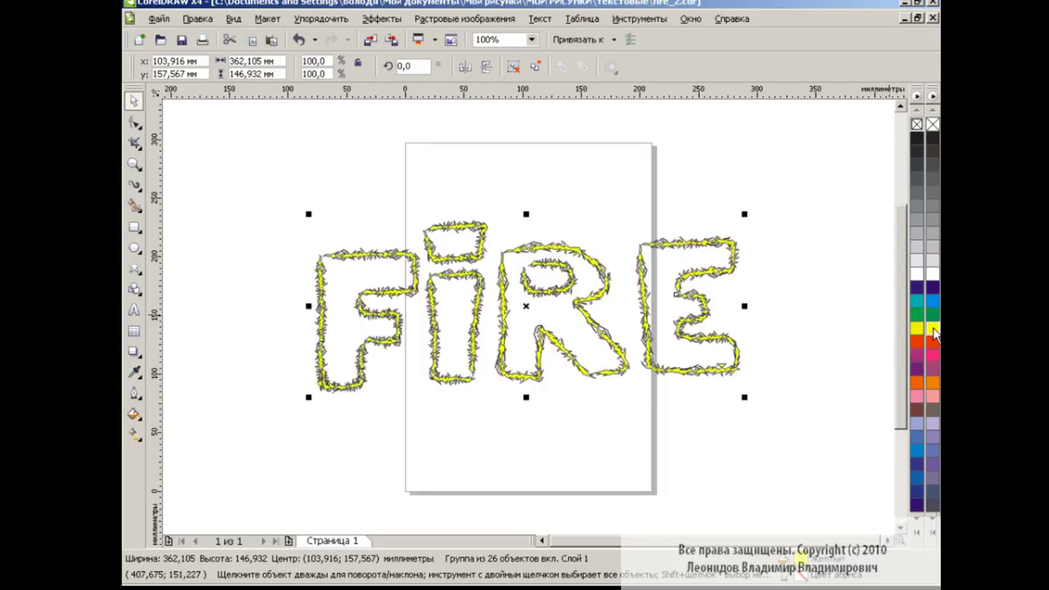
pyautogui.rightClick(933, 341)
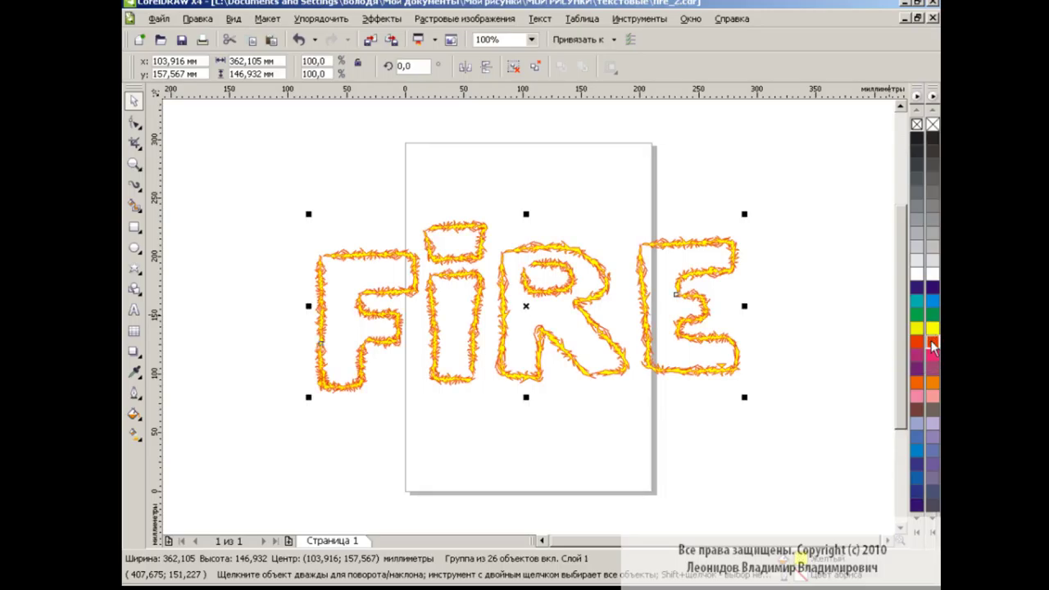
pyautogui.click(134, 352)
pyautogui.click(186, 348)
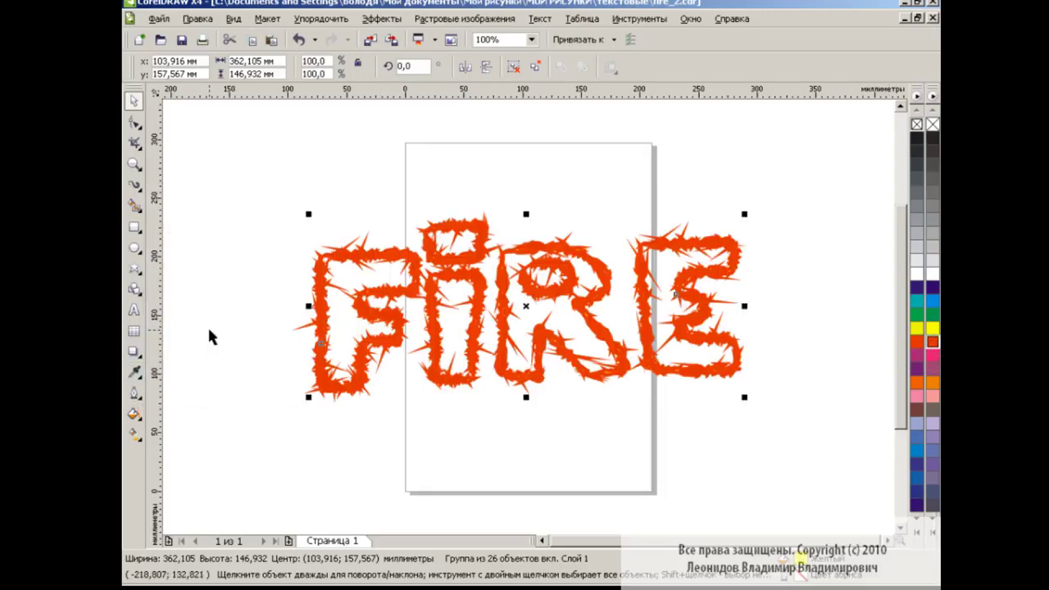
pyautogui.click(294, 39)
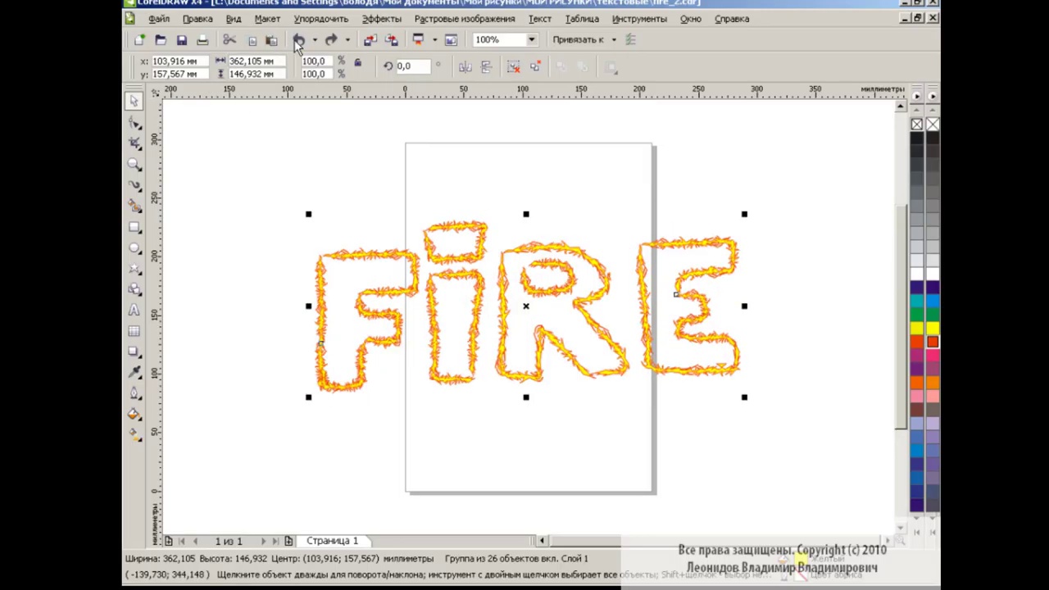
# Set the outline pen to 1,0 mm width with rounded corners
pyautogui.click(134, 395)
pyautogui.click(188, 203)
pyautogui.click(428, 212)
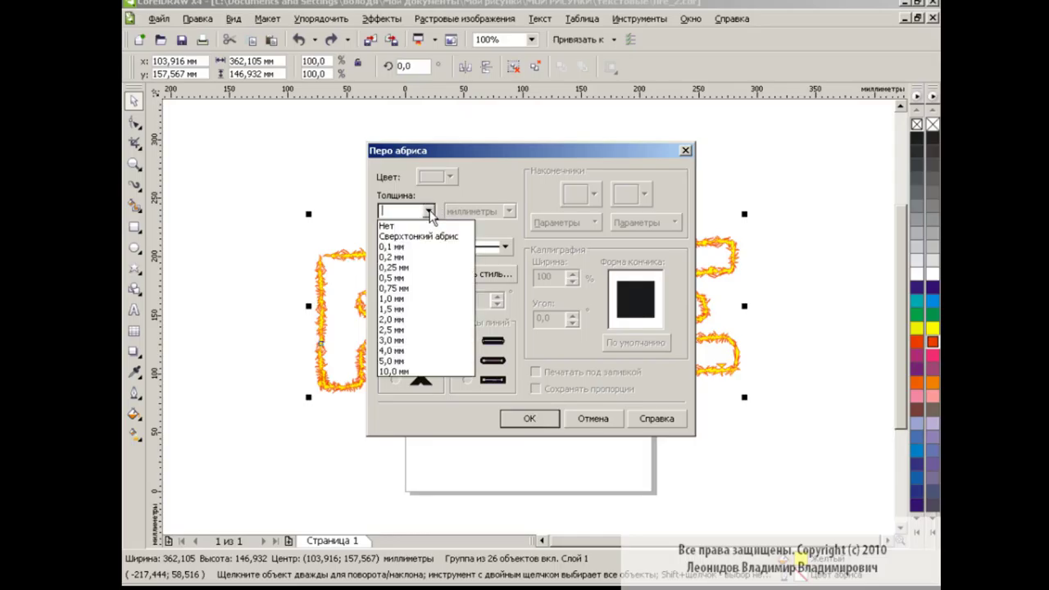
pyautogui.click(421, 300)
pyautogui.click(395, 361)
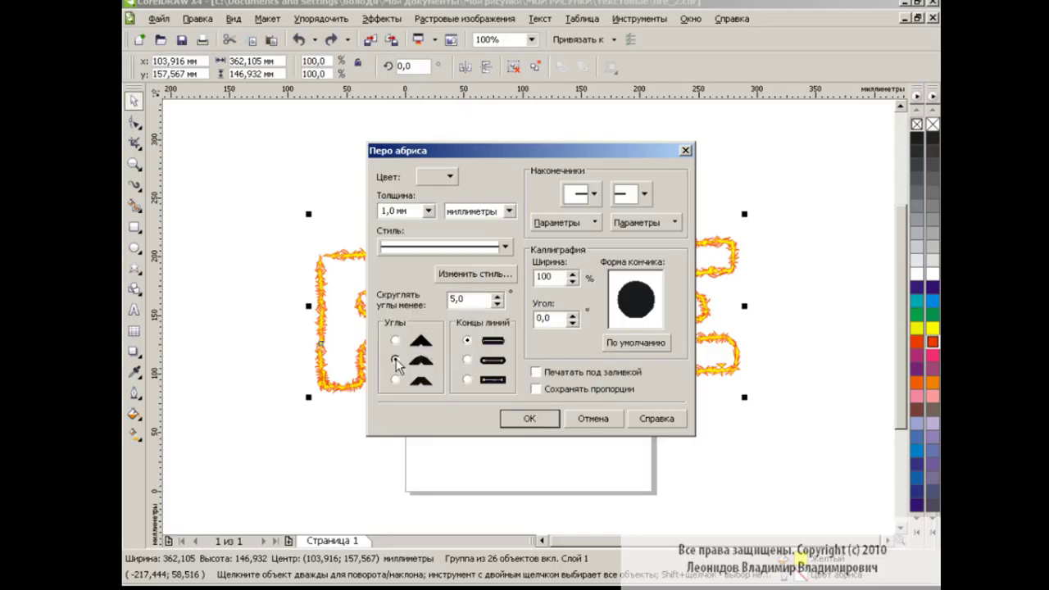
pyautogui.click(507, 417)
# Inspect the strokes at 200% zoom, return to 100%, and reselect the FIRE group
pyautogui.click(530, 39)
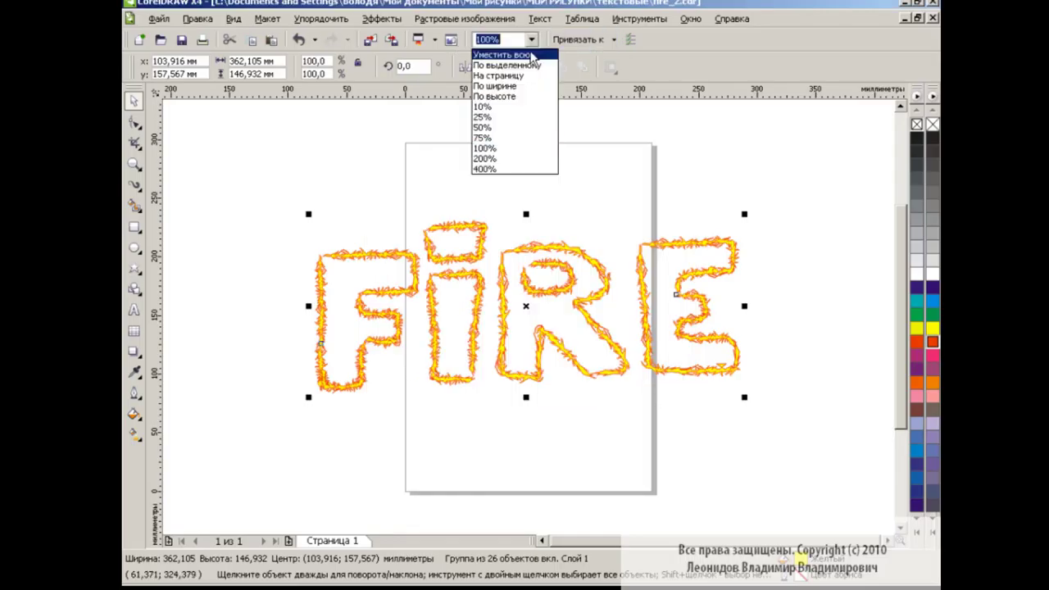
pyautogui.click(508, 158)
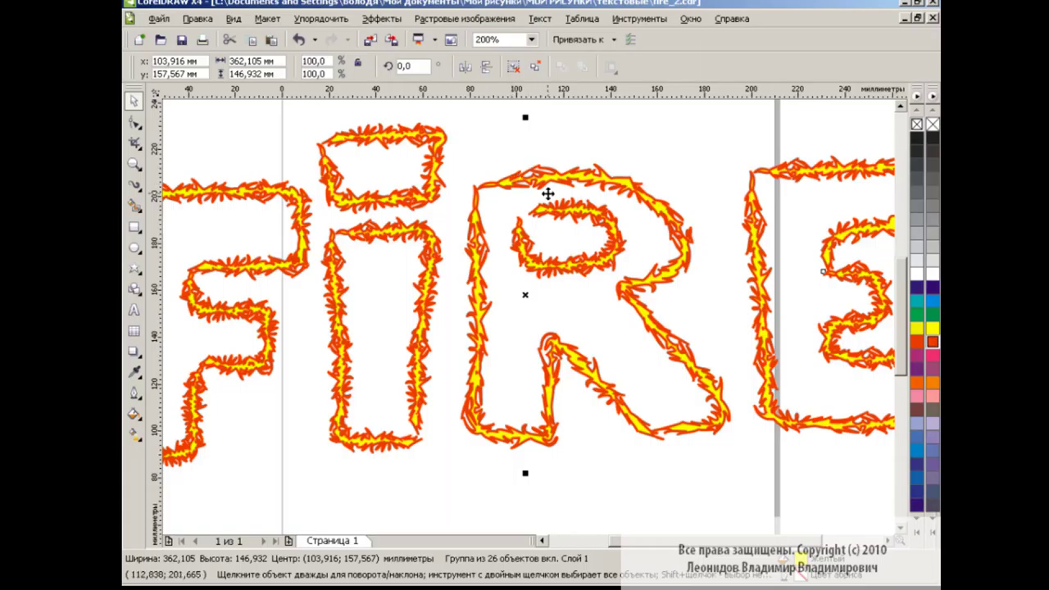
pyautogui.click(531, 39)
pyautogui.click(504, 148)
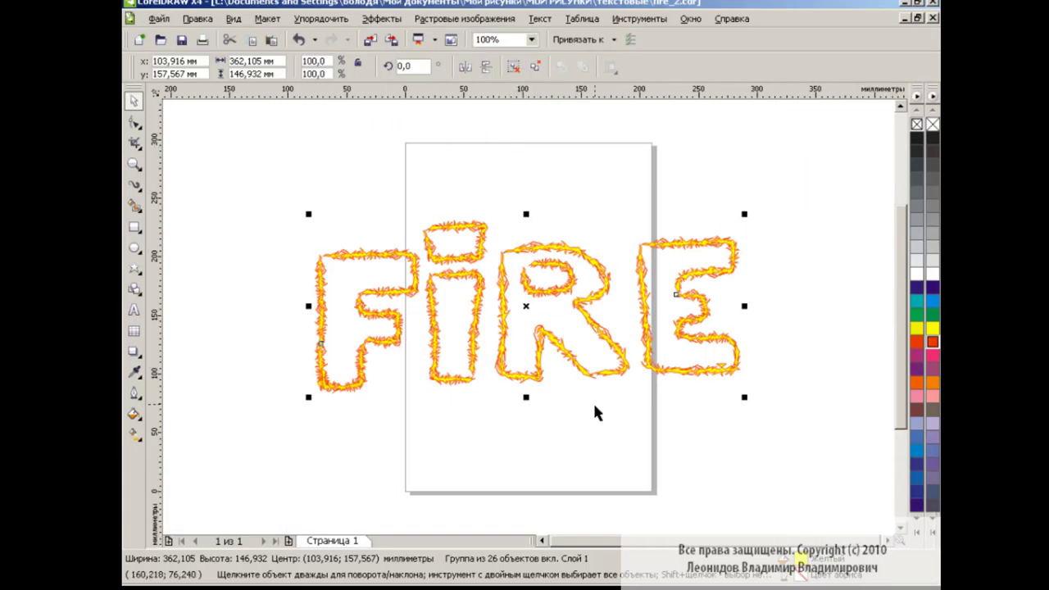
pyautogui.click(605, 420)
pyautogui.moveTo(269, 182); pyautogui.dragTo(788, 429)
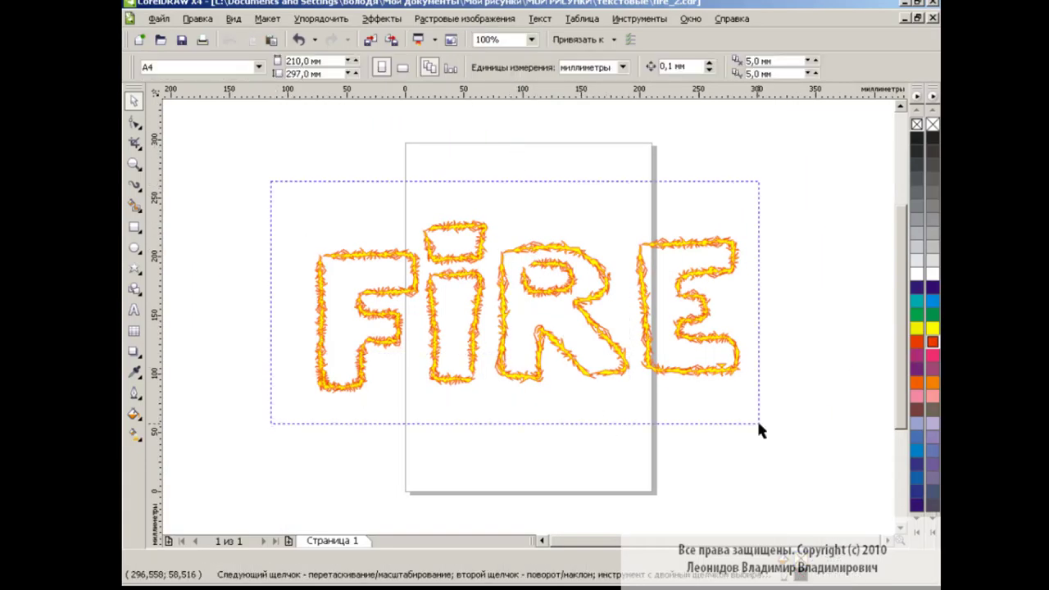
# Reselect FIRE and drag a drop shadow downward from it
pyautogui.click(778, 281)
pyautogui.click(717, 275)
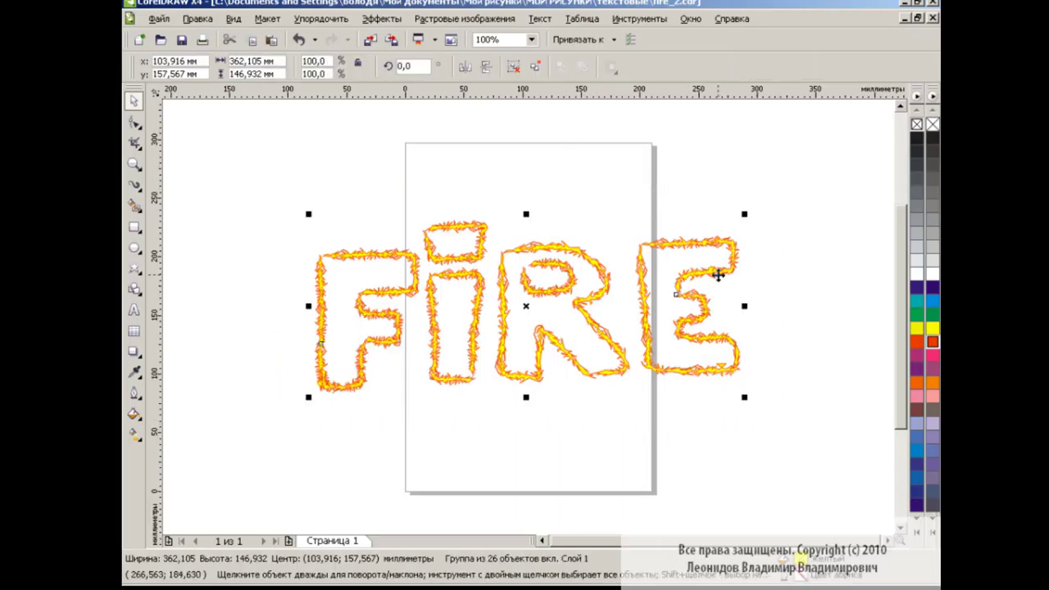
pyautogui.click(134, 352)
pyautogui.click(176, 410)
pyautogui.moveTo(554, 296); pyautogui.dragTo(563, 377)
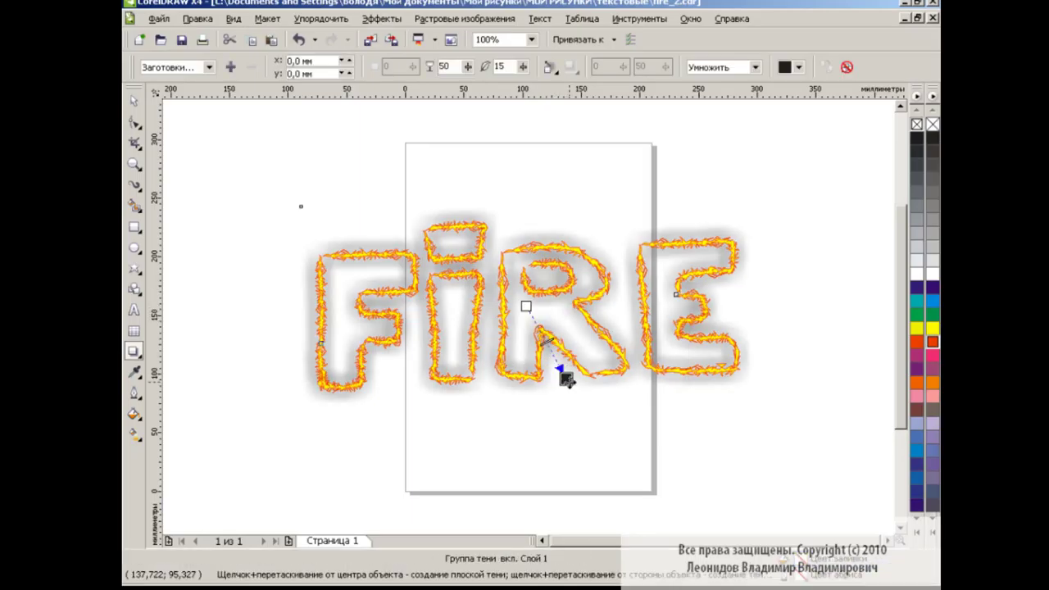
# Set the shadow to Обычный blend mode, red-orange colour and opacity 71
pyautogui.click(754, 67)
pyautogui.click(736, 83)
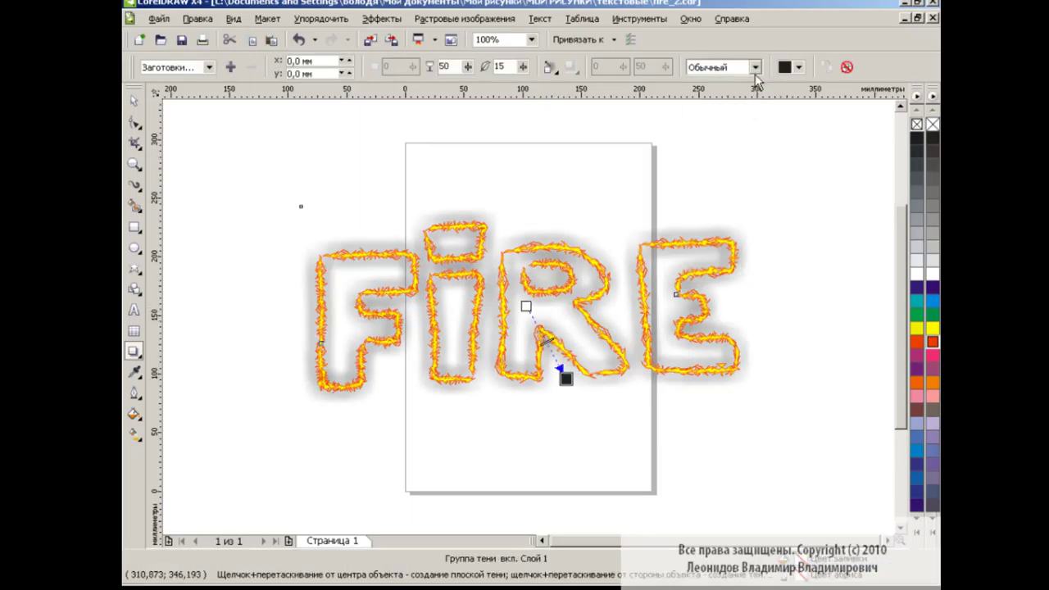
pyautogui.click(799, 67)
pyautogui.click(783, 122)
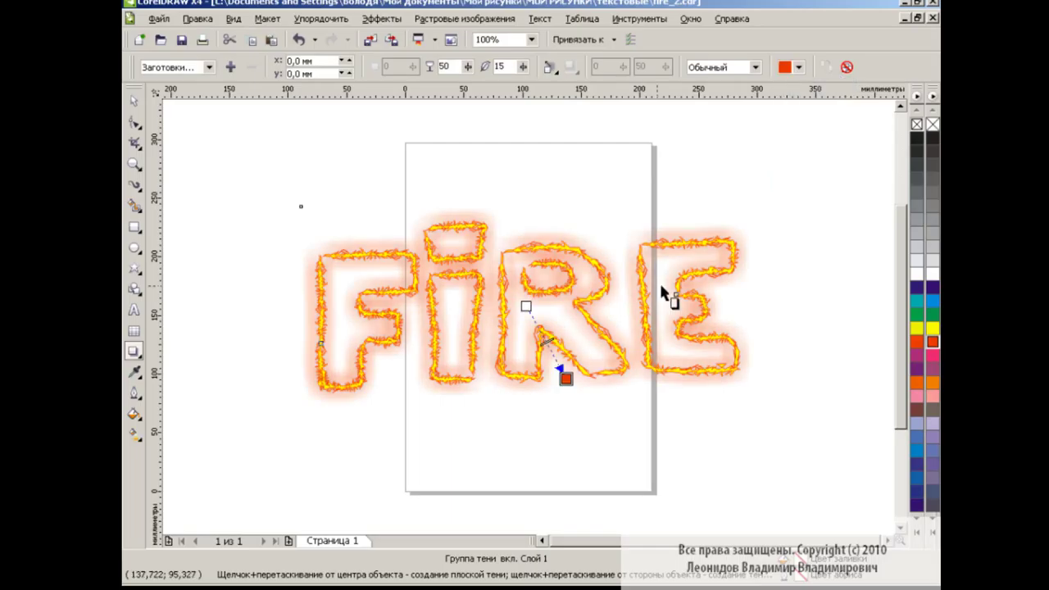
pyautogui.moveTo(544, 344); pyautogui.dragTo(561, 369)
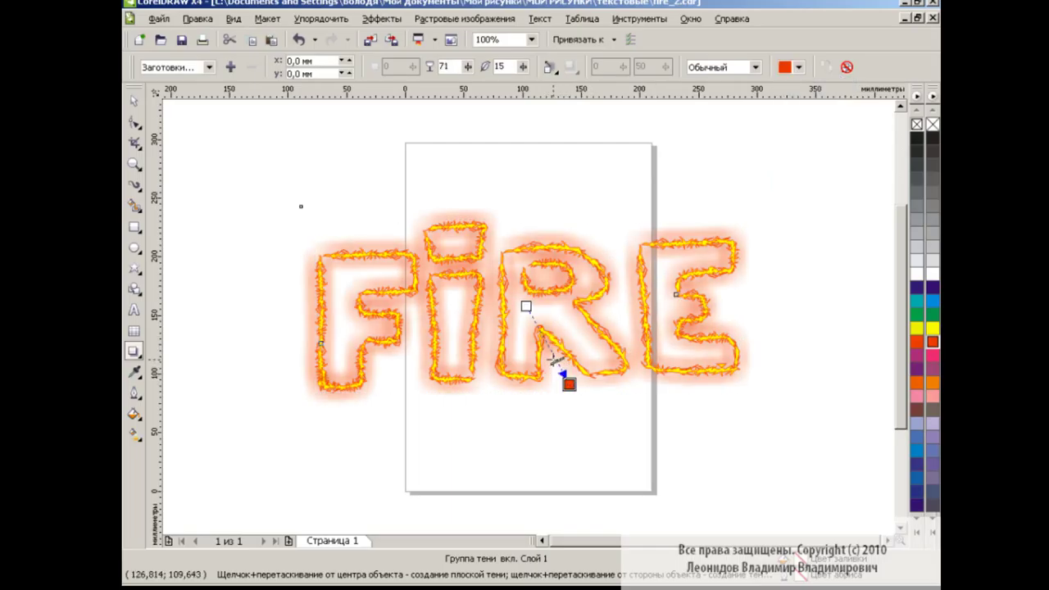
# Shrink the FIRE group to 68% so it fits the page
pyautogui.press('space')
pyautogui.moveTo(738, 366)
pyautogui.mouseDown()
pyautogui.moveTo(732, 391)
pyautogui.moveTo(697, 381)
pyautogui.mouseUp()
pyautogui.click(531, 39)
pyautogui.click(484, 43)
pyautogui.write('150')
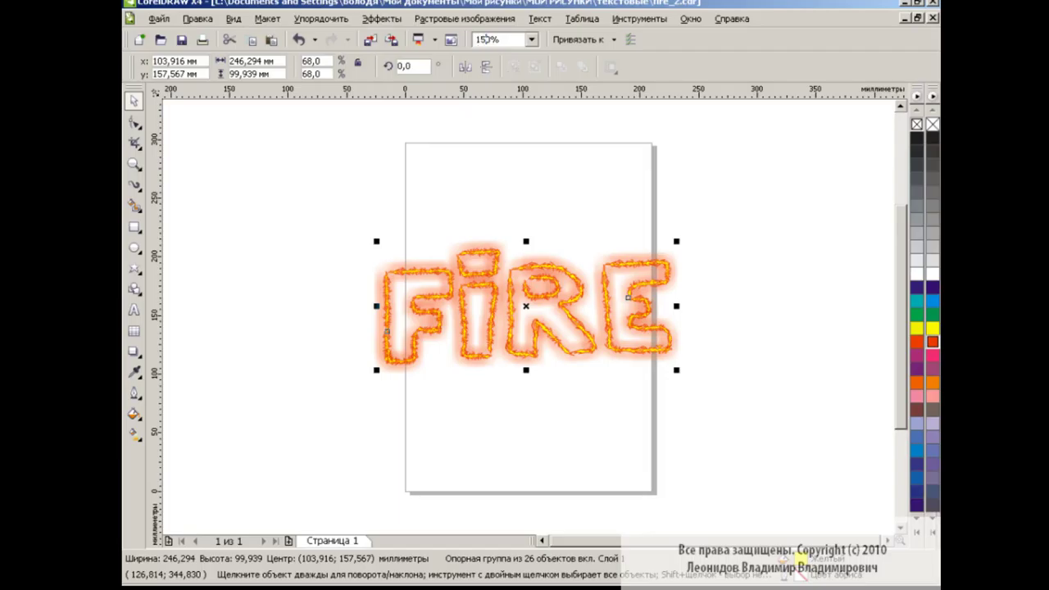
# At 150% zoom, enlarge FIRE to about 352 mm wide
pyautogui.press('Return')
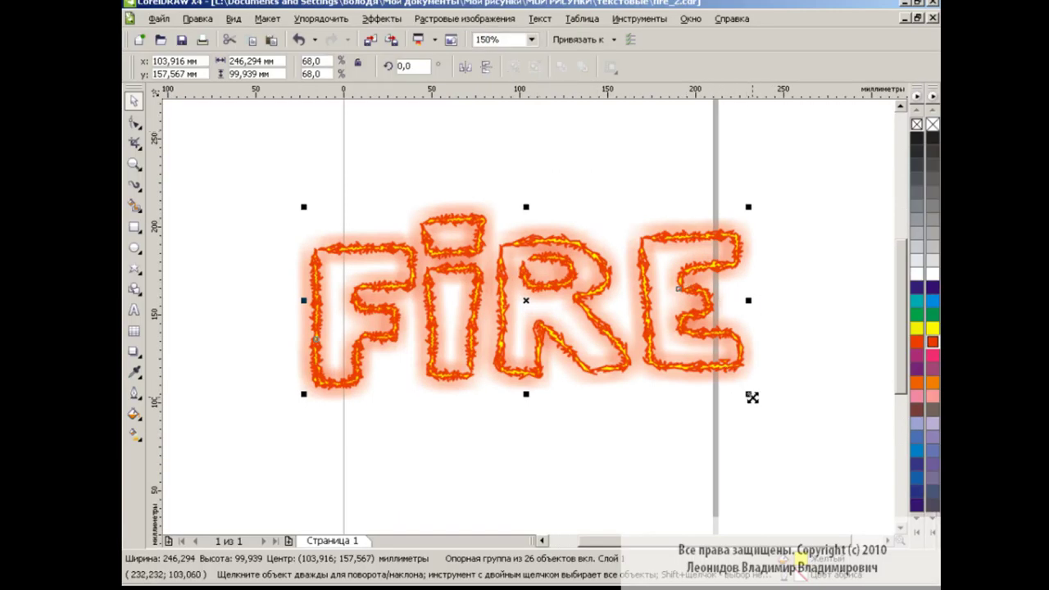
pyautogui.moveTo(751, 398); pyautogui.dragTo(840, 468)
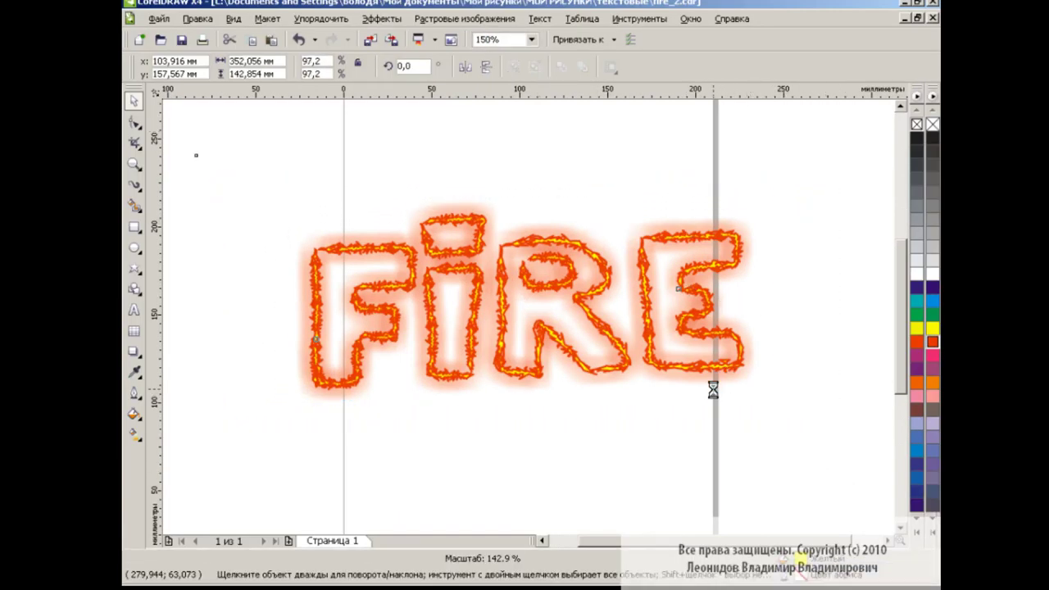
pyautogui.click(722, 484)
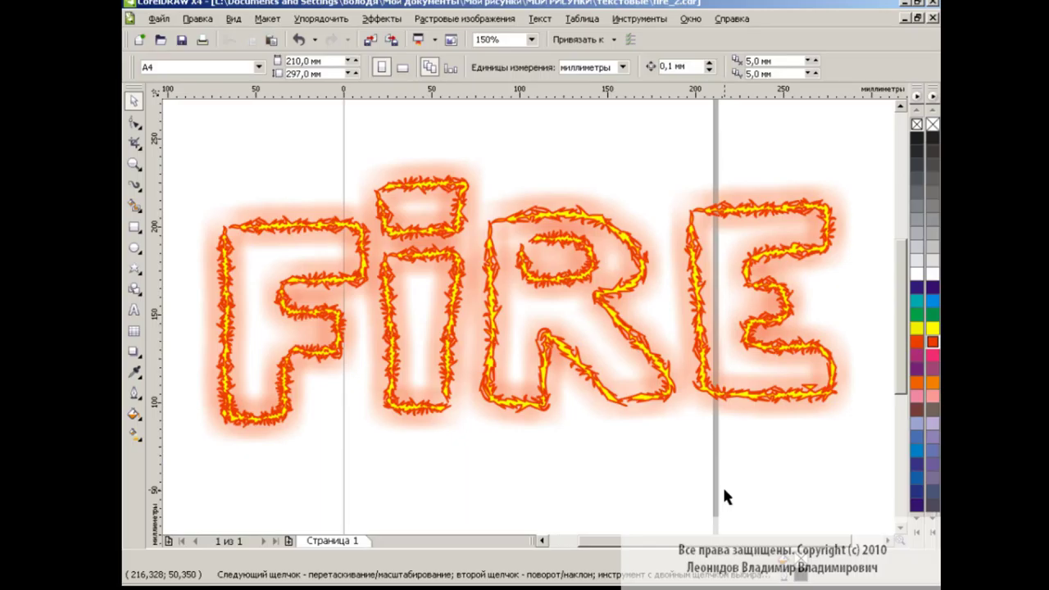
# Draw a large black-filled rectangle around FIRE and send it behind the letters
pyautogui.click(135, 228)
pyautogui.moveTo(175, 114); pyautogui.dragTo(875, 492)
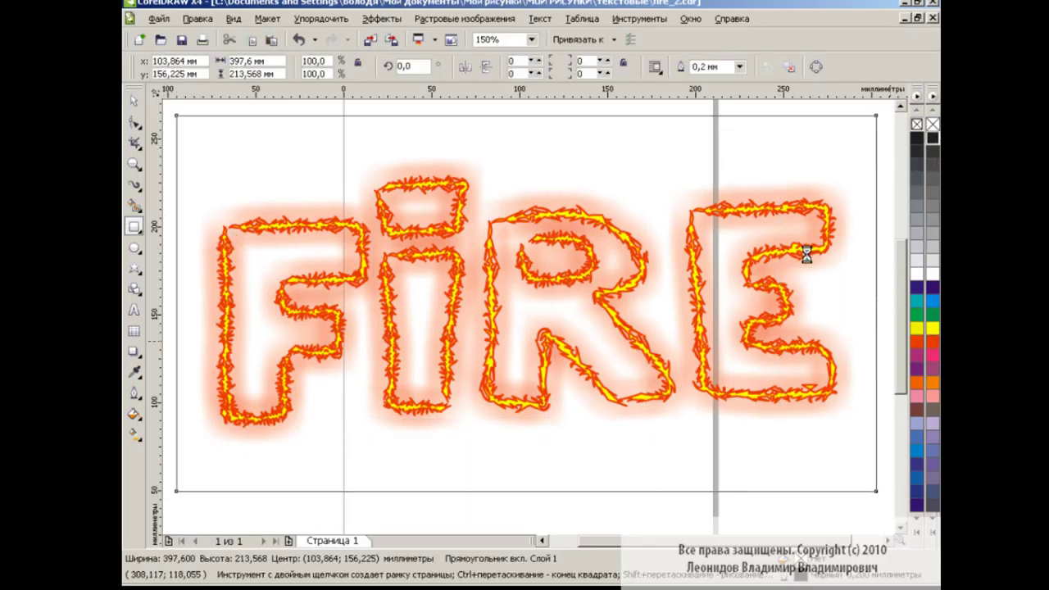
pyautogui.moveTo(931, 137); pyautogui.dragTo(807, 257)
pyautogui.hotkey('shift', 'pagedown')
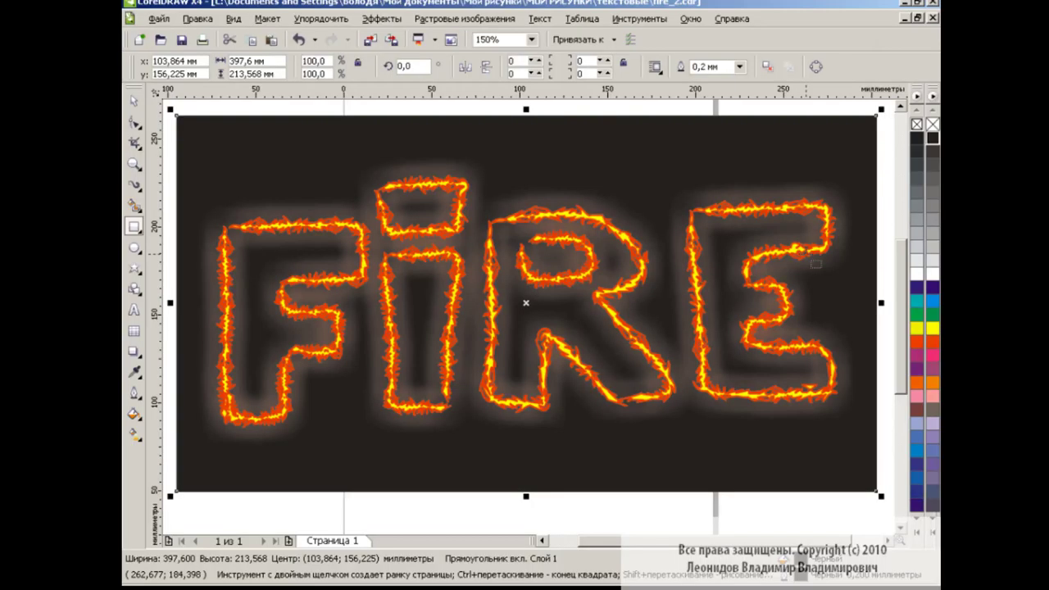
pyautogui.click(134, 100)
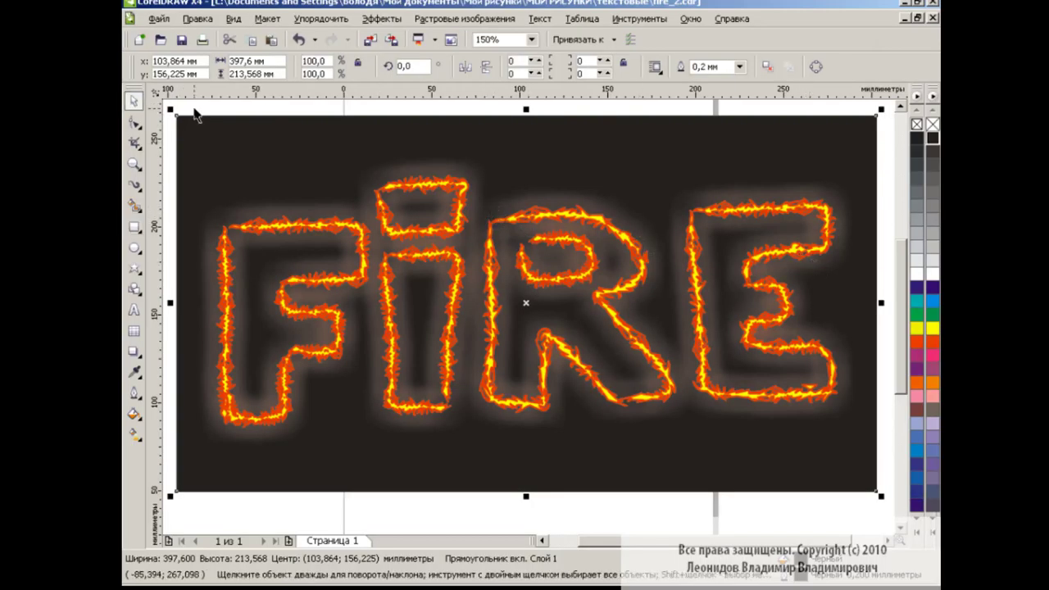
pyautogui.click(194, 111)
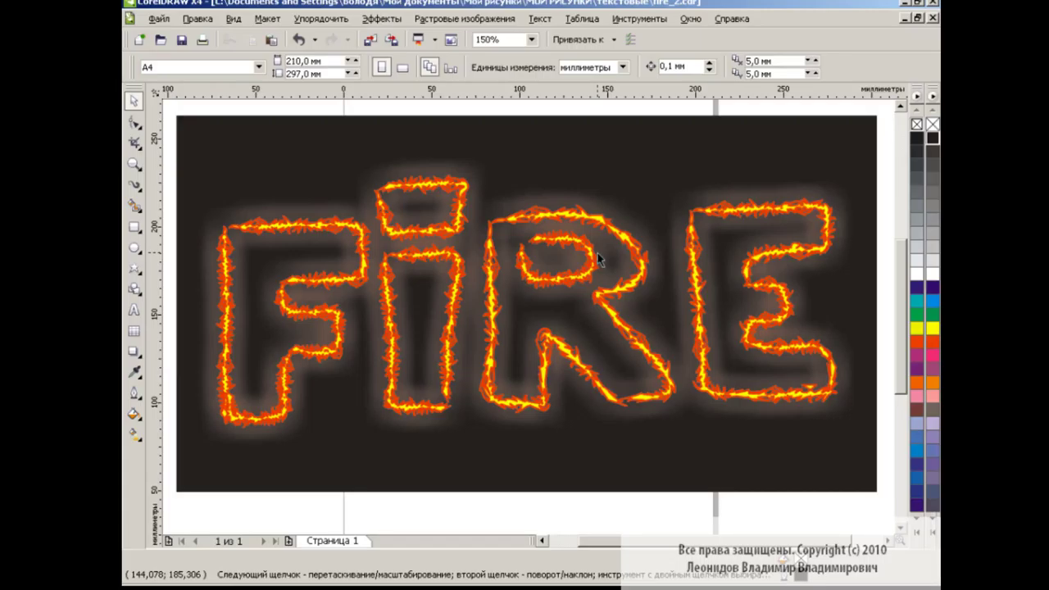
# Choose the Оптимизировано для Интернета colour management preset (RGB), after an aborted first attempt
pyautogui.click(639, 18)
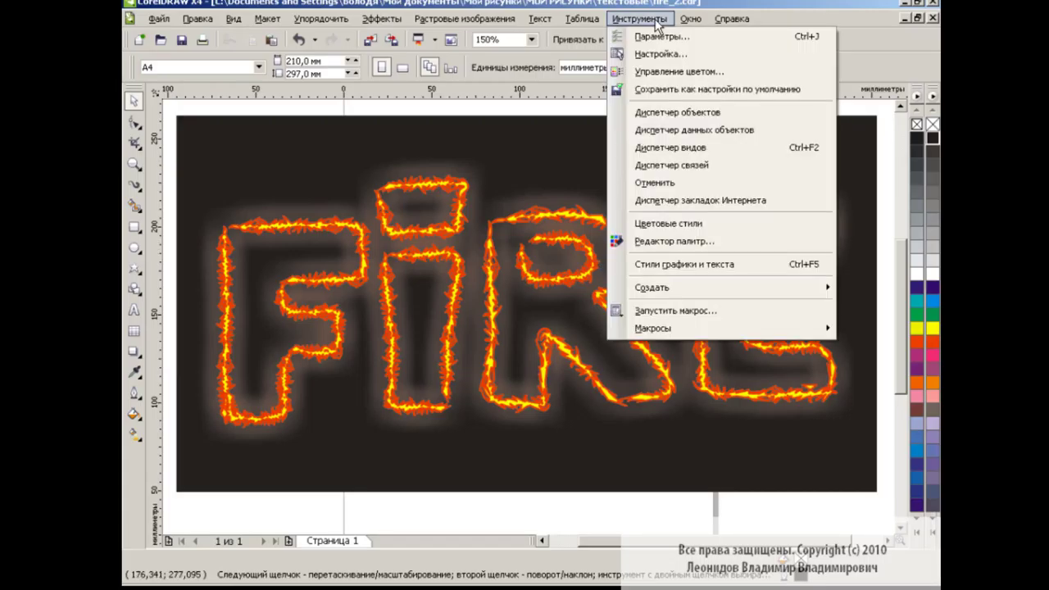
pyautogui.click(679, 72)
pyautogui.click(519, 105)
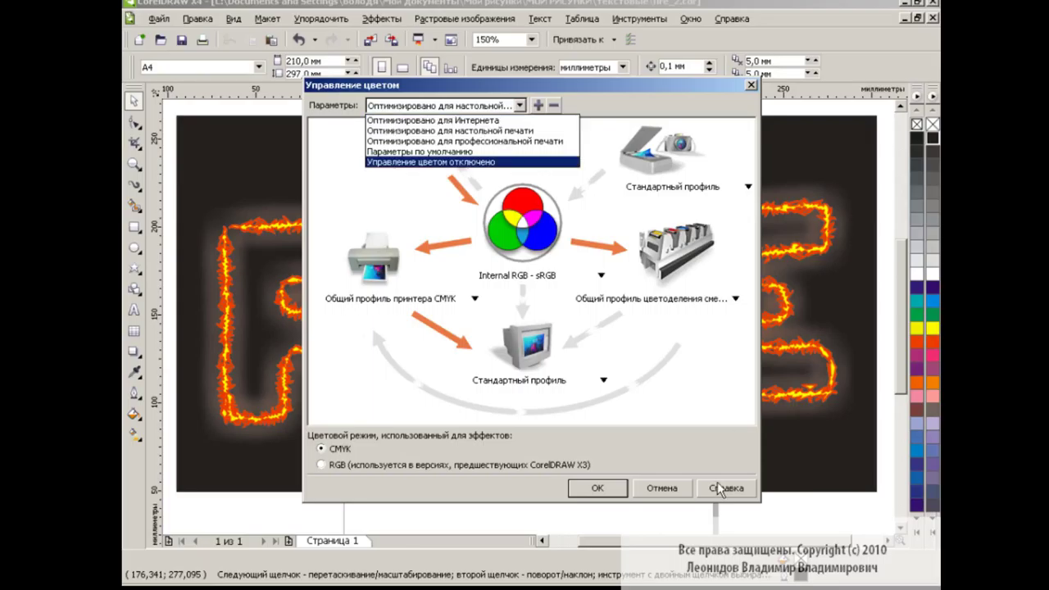
pyautogui.click(678, 237)
pyautogui.click(750, 84)
pyautogui.click(639, 18)
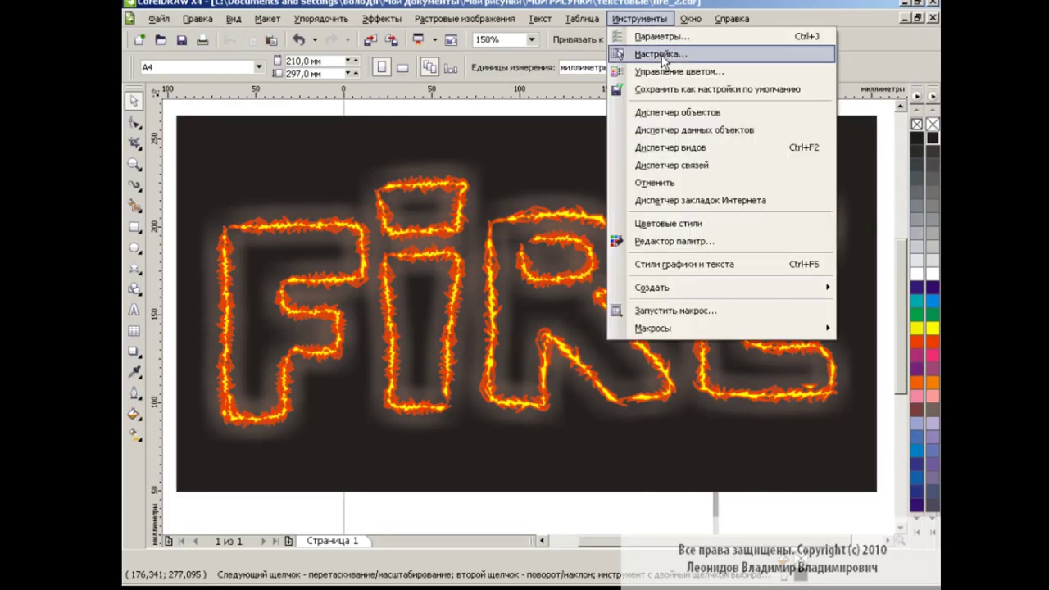
pyautogui.click(679, 72)
pyautogui.click(519, 105)
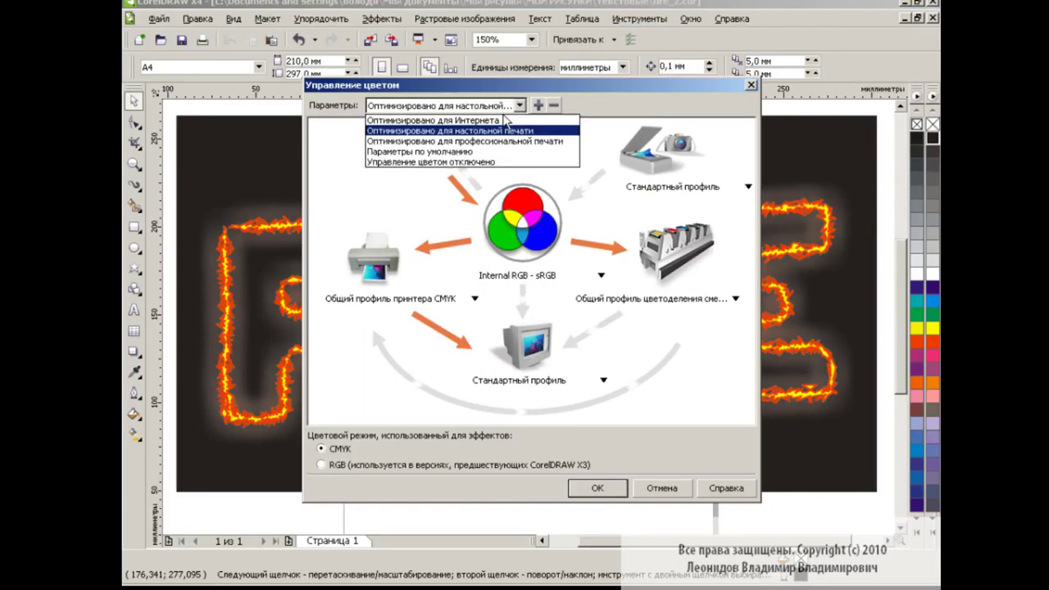
pyautogui.click(479, 120)
pyautogui.click(600, 489)
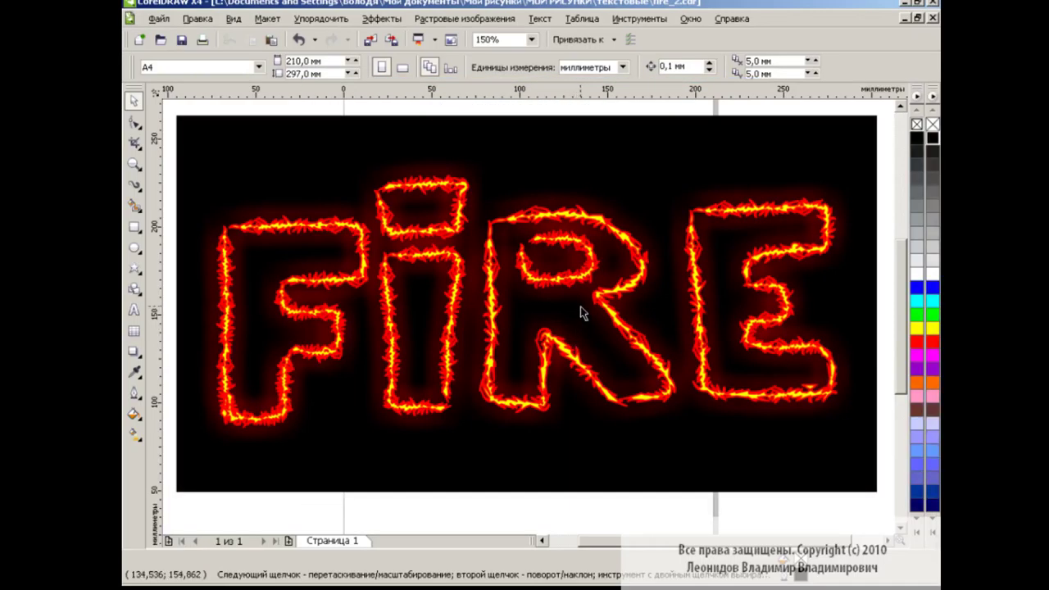
# Raise the FIRE drop shadow opacity to 94, then deselect to view the result
pyautogui.click(584, 283)
pyautogui.click(133, 350)
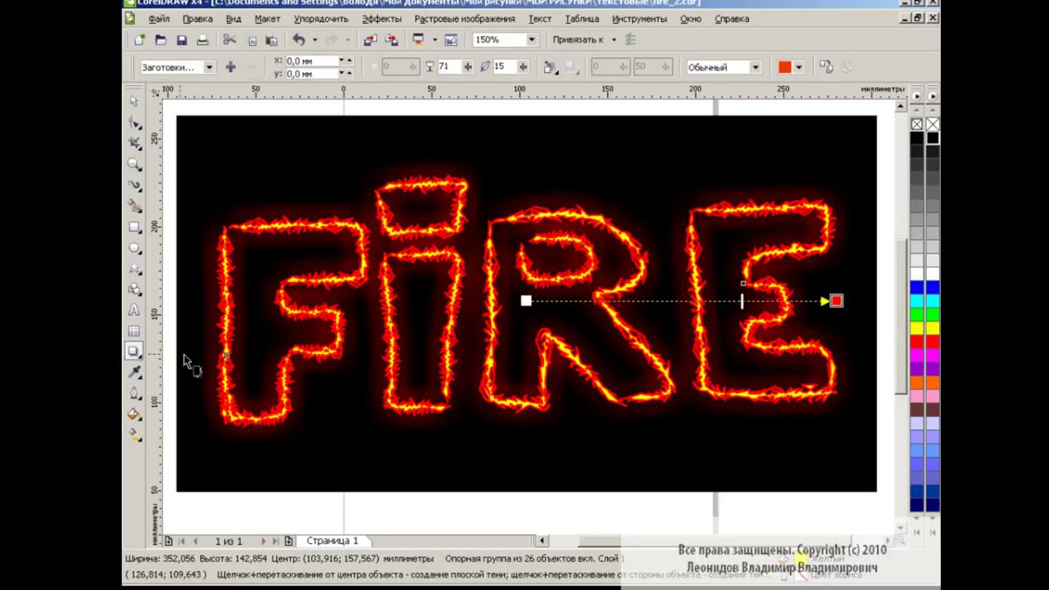
pyautogui.moveTo(741, 301); pyautogui.dragTo(811, 301)
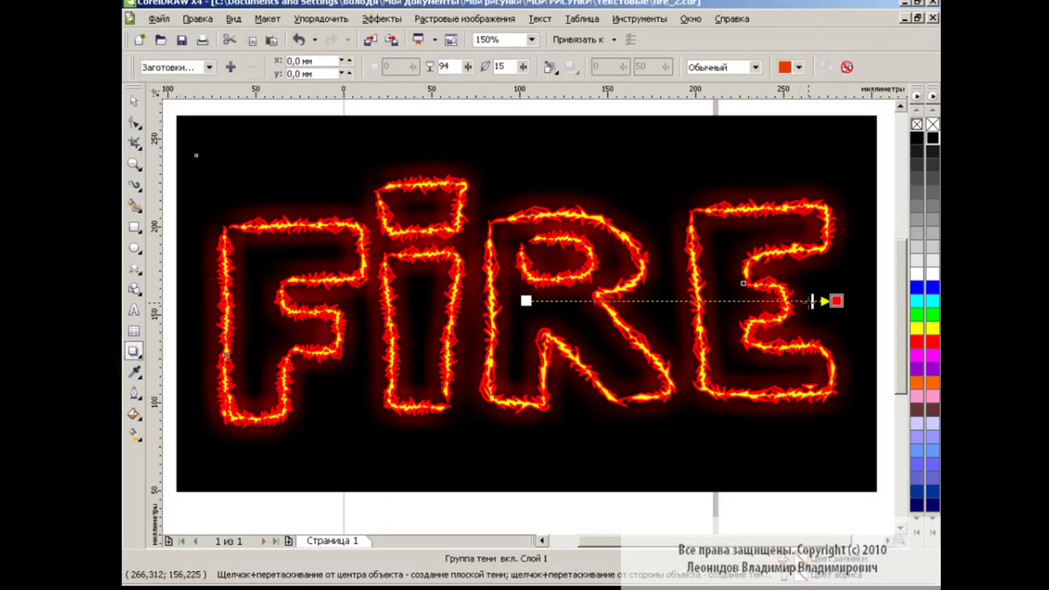
pyautogui.press('space')
pyautogui.click(626, 514)
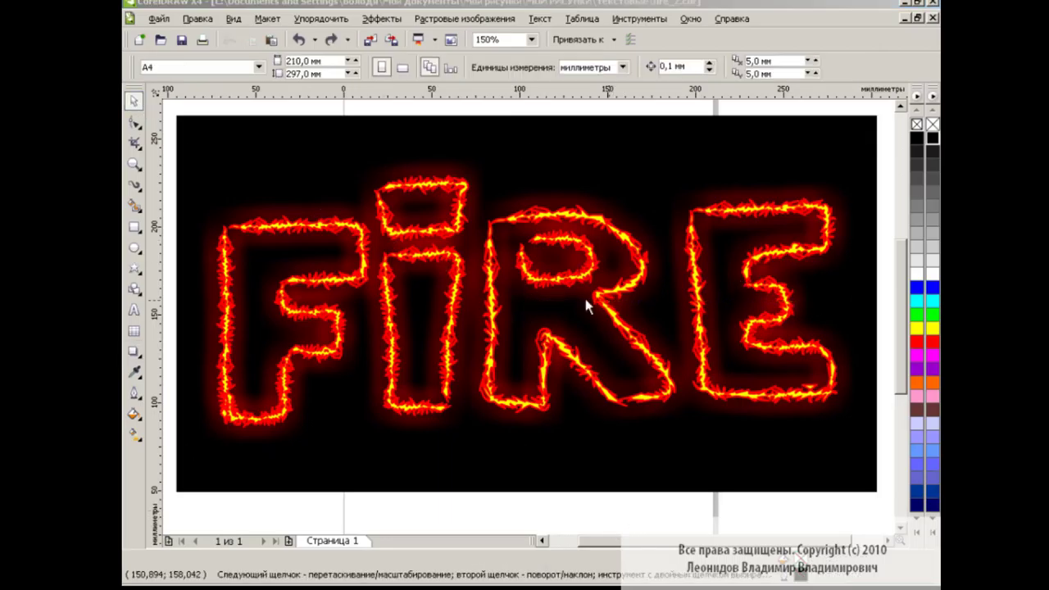